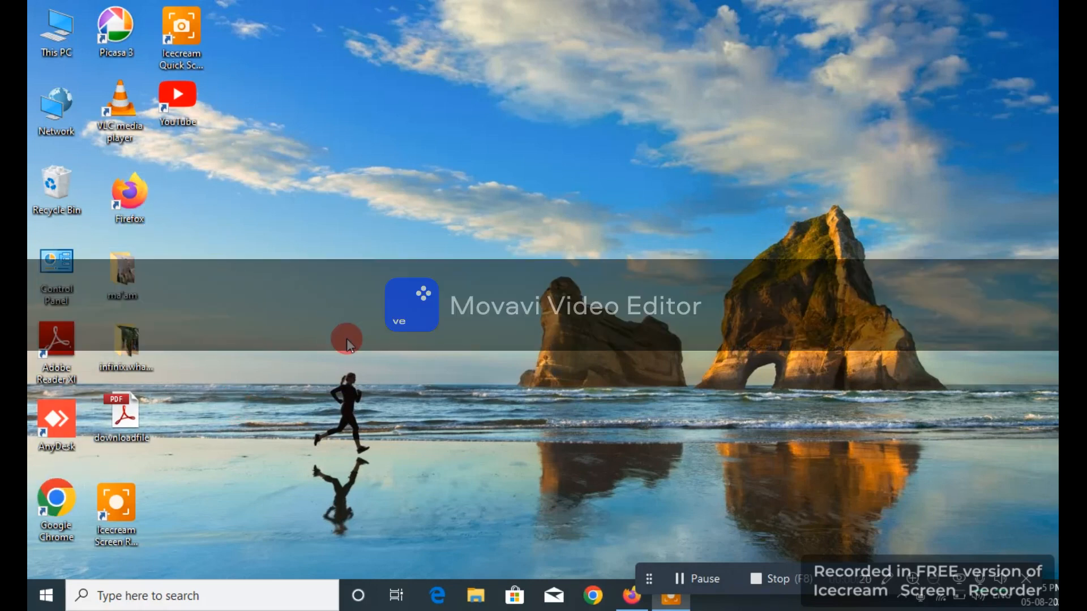
- In Firefox, Google 'e district amtron' and open the e-District - Amtron result
{"action": "left_click", "coordinate": [634, 594]}
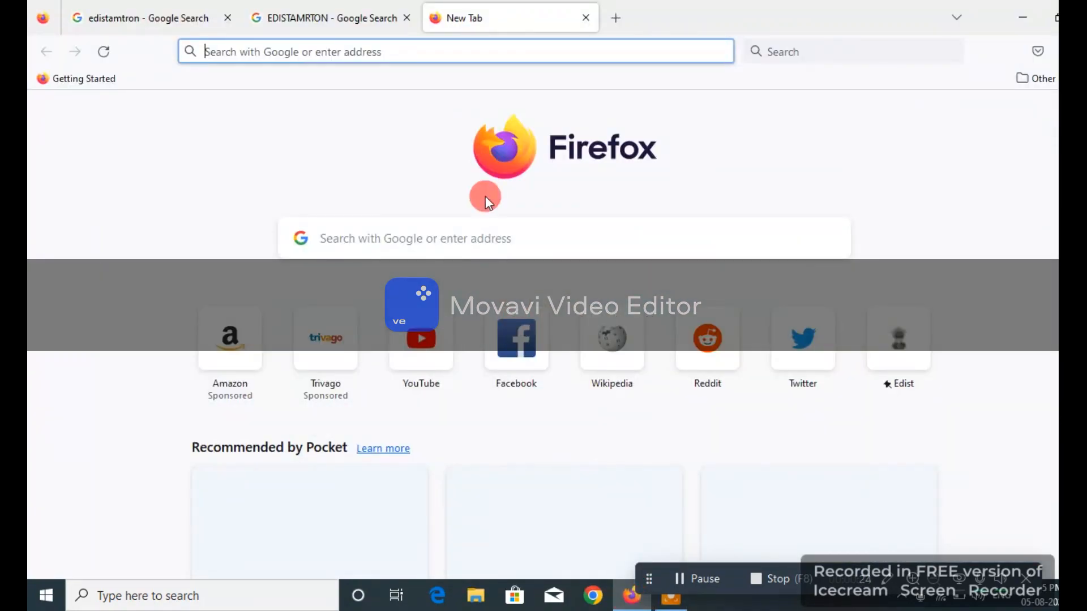
{"action": "left_click", "coordinate": [478, 237]}
{"action": "right_click", "coordinate": [483, 241]}
{"action": "left_click", "coordinate": [482, 241]}
{"action": "left_click", "coordinate": [453, 241]}
{"action": "type", "text": "e district amtron"}
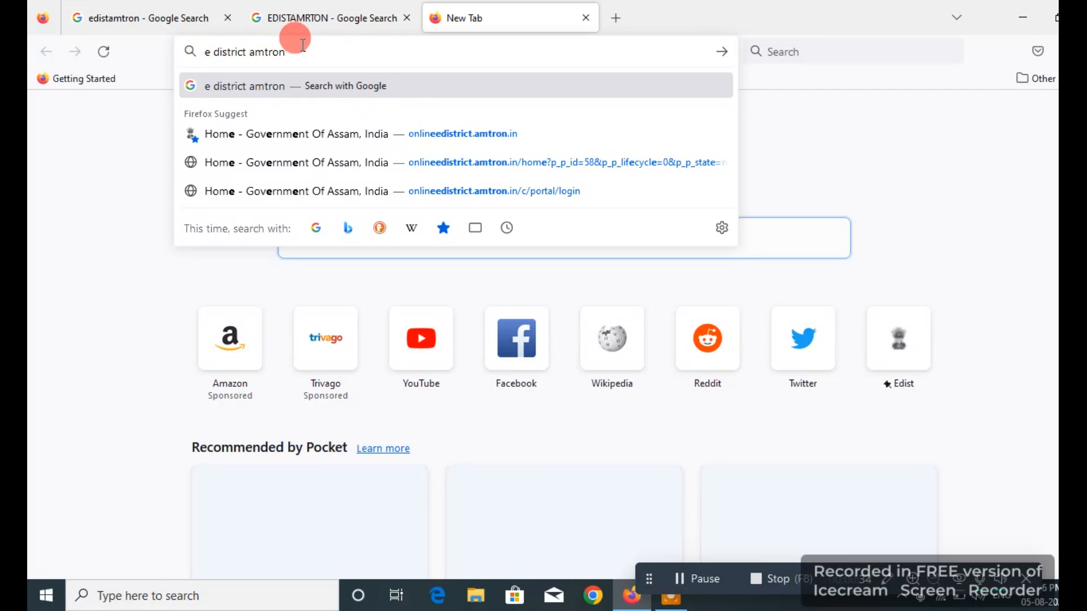
{"action": "key", "text": "Return"}
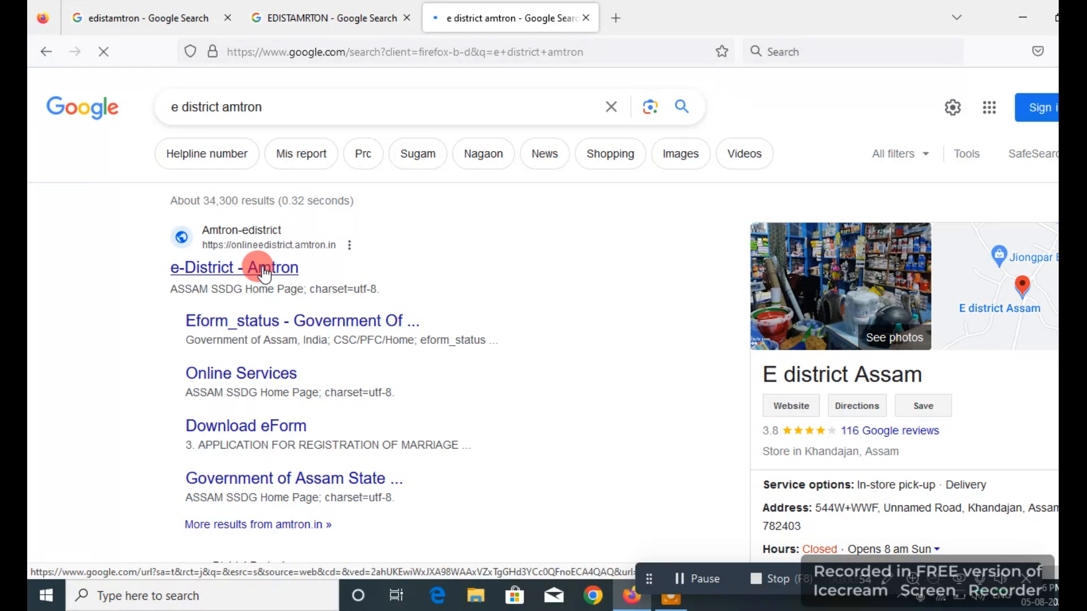
{"action": "left_click", "coordinate": [263, 271]}
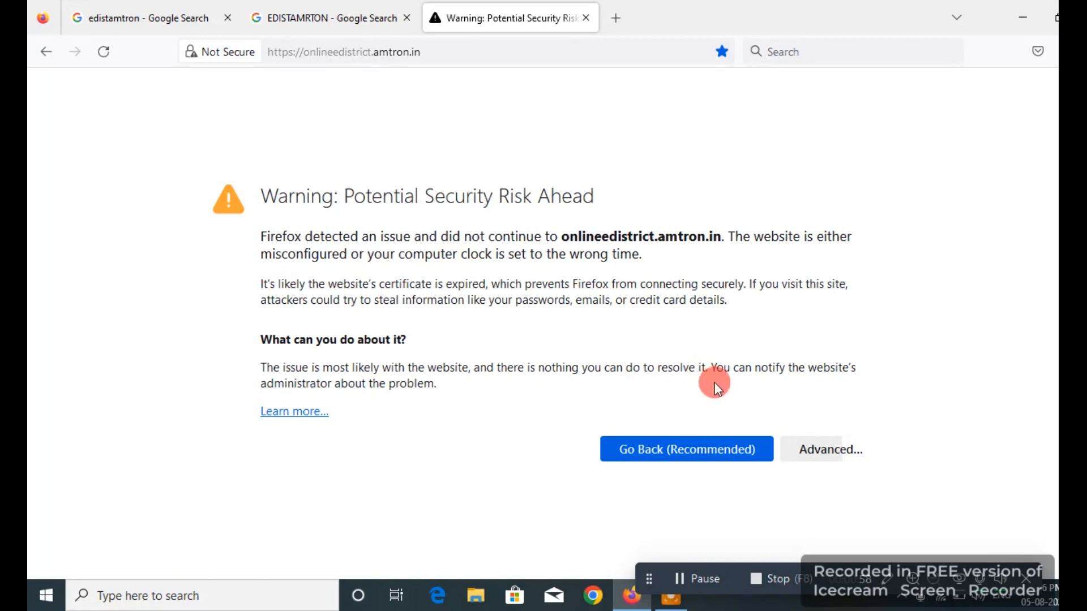
- Bypass the expired-certificate warning via Advanced and Accept the Risk and Continue
{"action": "left_click", "coordinate": [823, 453]}
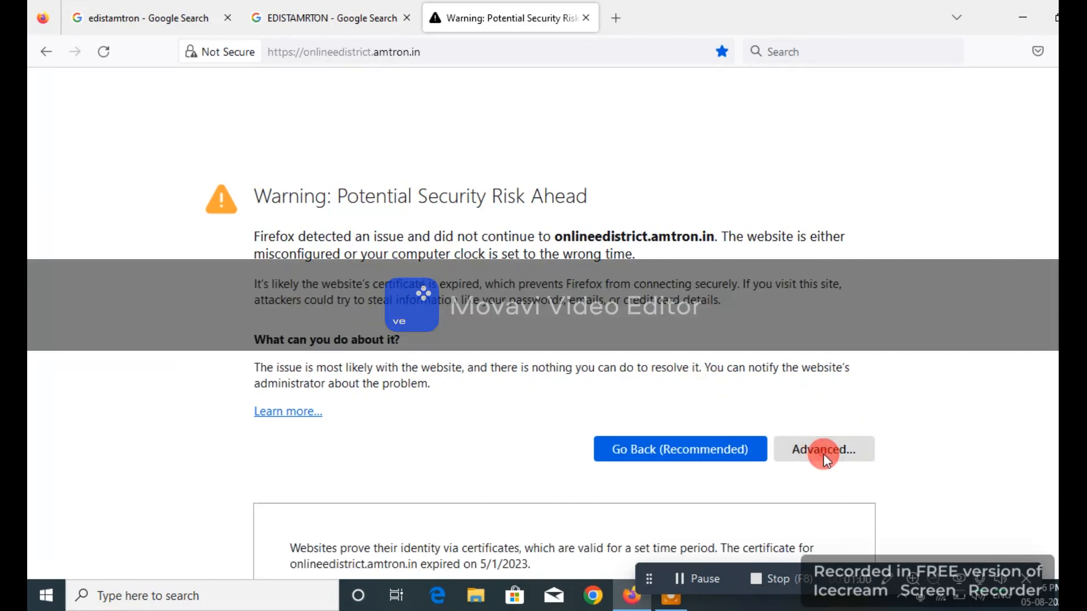
{"action": "scroll", "coordinate": [792, 520], "scroll_direction": "down", "scroll_amount": 3}
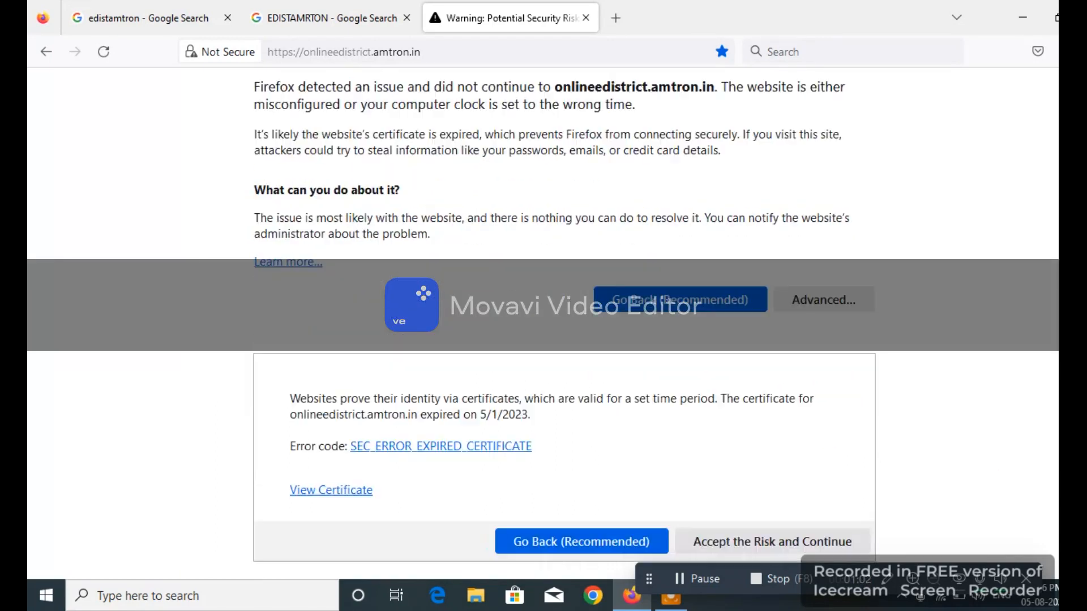
{"action": "left_click", "coordinate": [792, 520]}
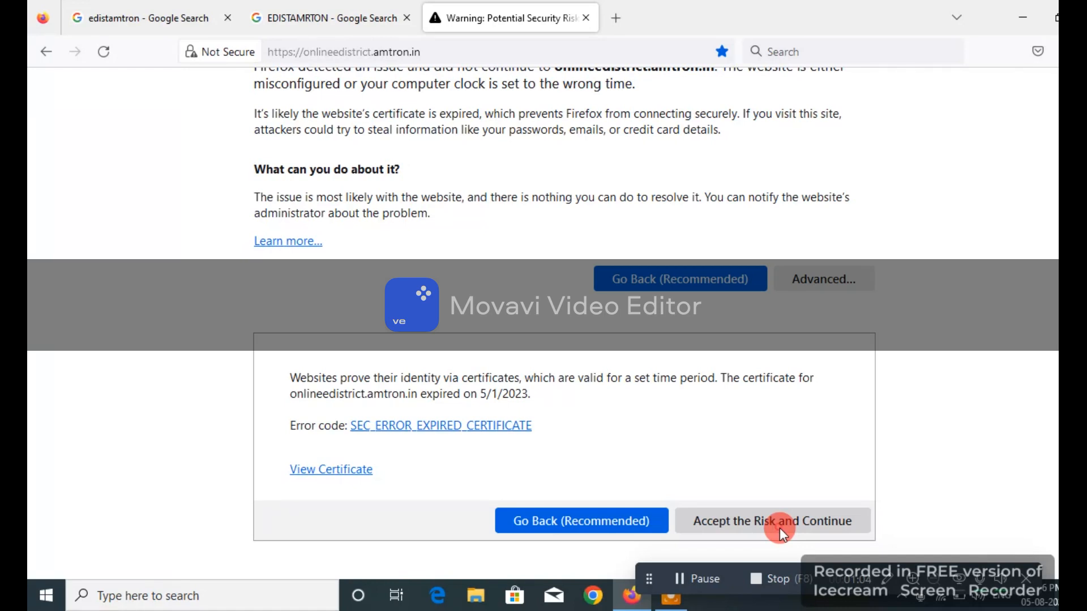
{"action": "left_click", "coordinate": [779, 528]}
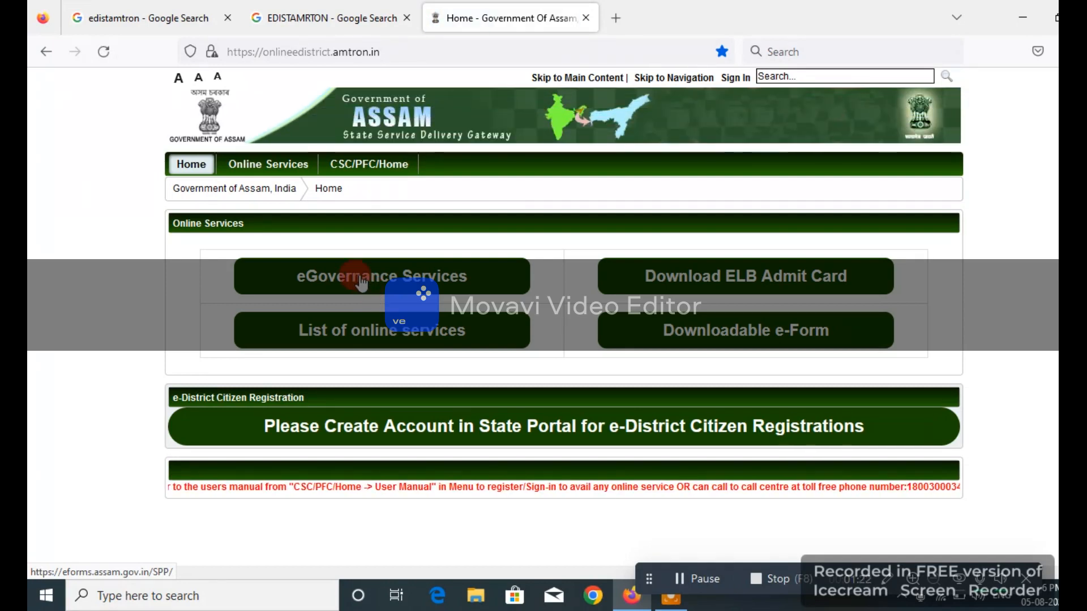
- Open eGovernance Services in a new tab and enter the account's e-mail address
{"action": "left_click", "coordinate": [361, 277]}
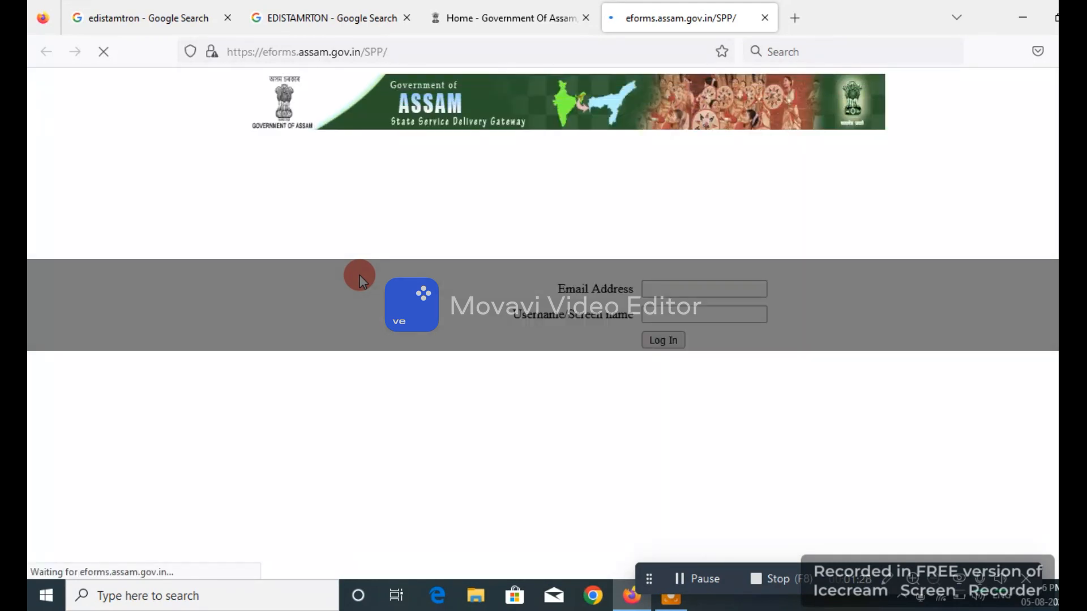
{"action": "left_click", "coordinate": [667, 288]}
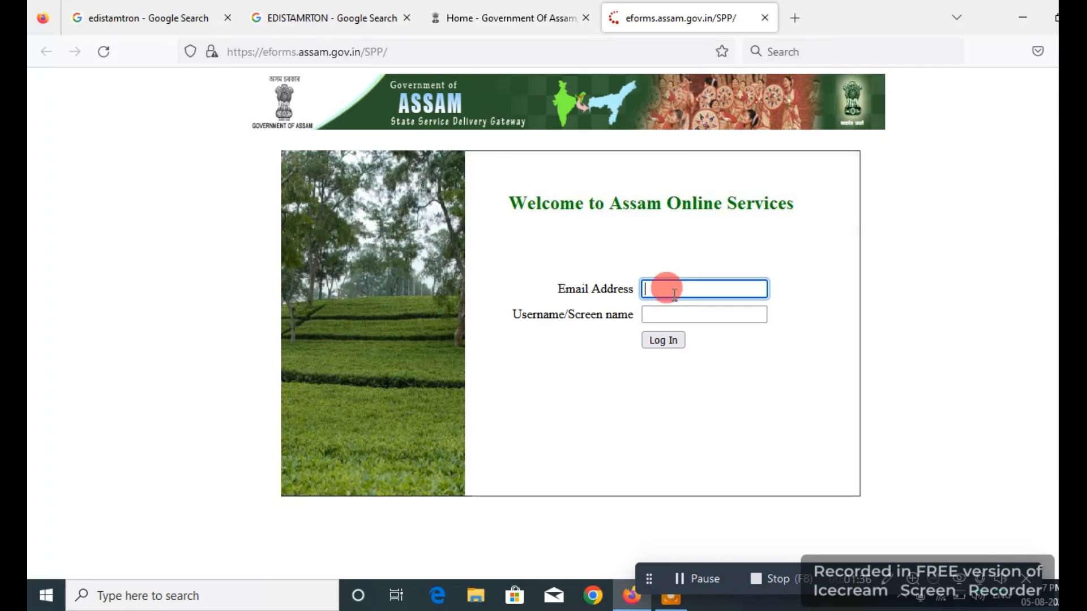
{"action": "left_click", "coordinate": [674, 314]}
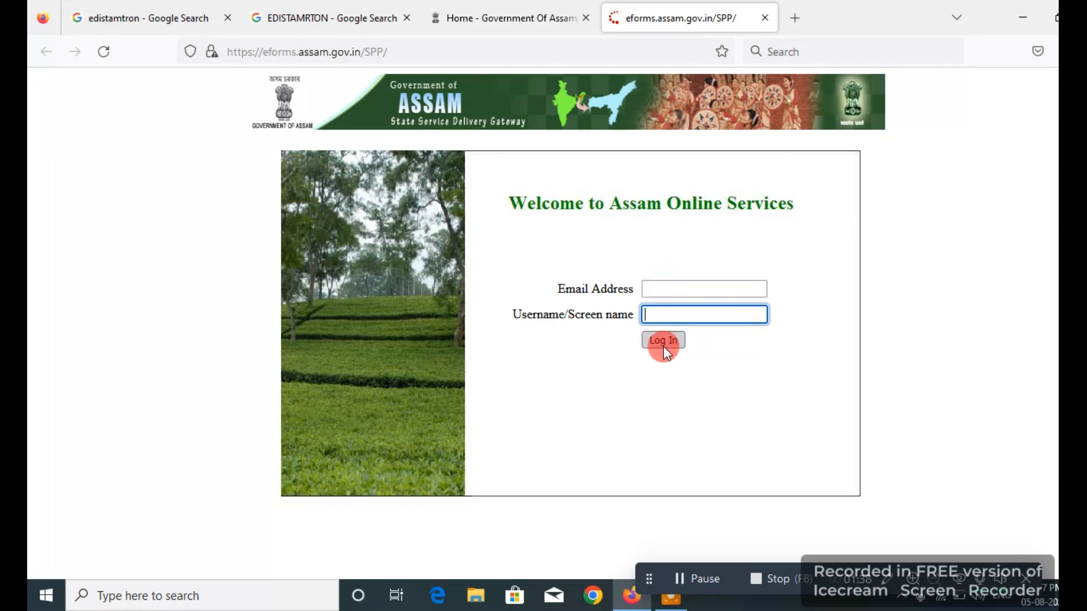
{"action": "left_click", "coordinate": [664, 290]}
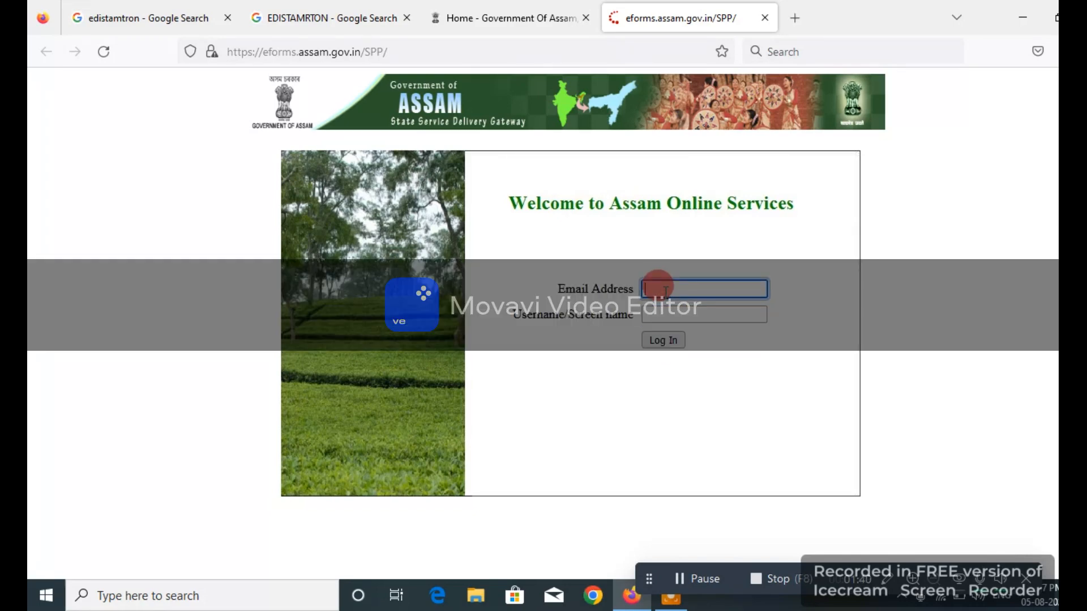
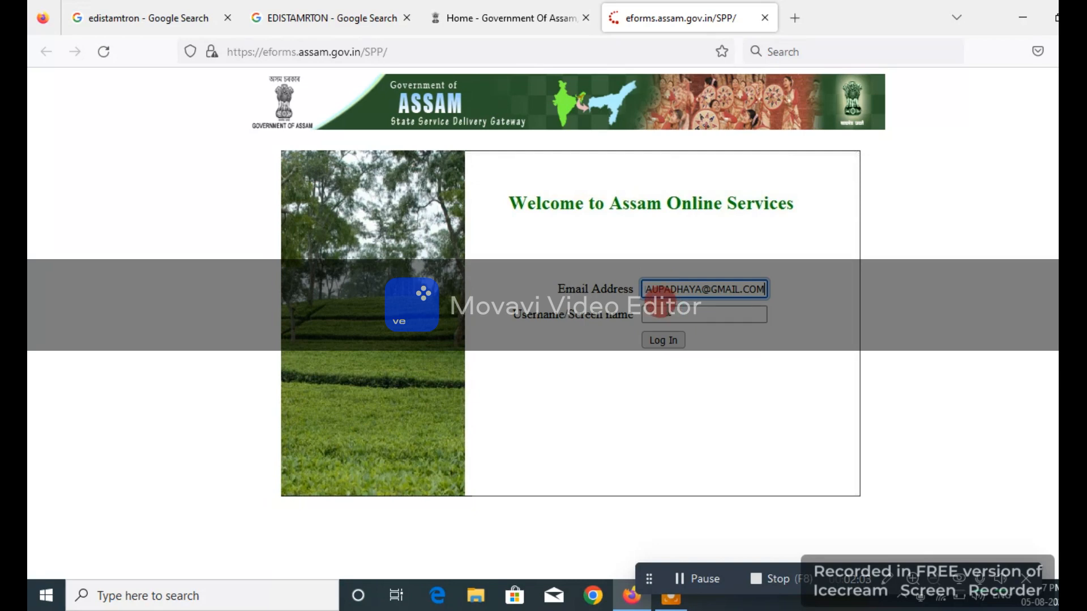
- Enter the account username in the Username/Screen name field
{"action": "left_click", "coordinate": [660, 310]}
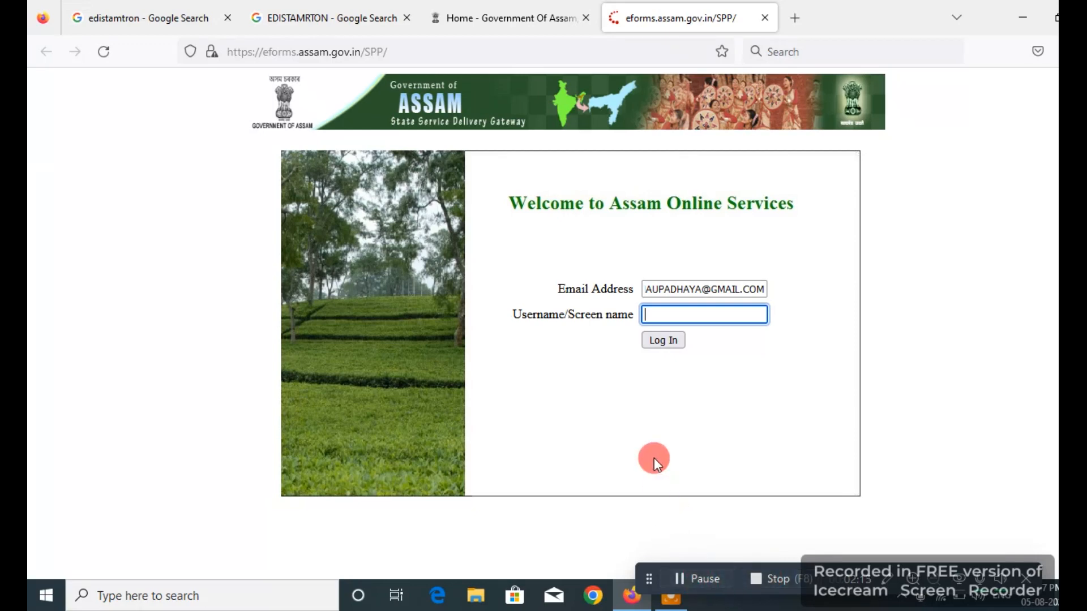
{"action": "left_click", "coordinate": [669, 315]}
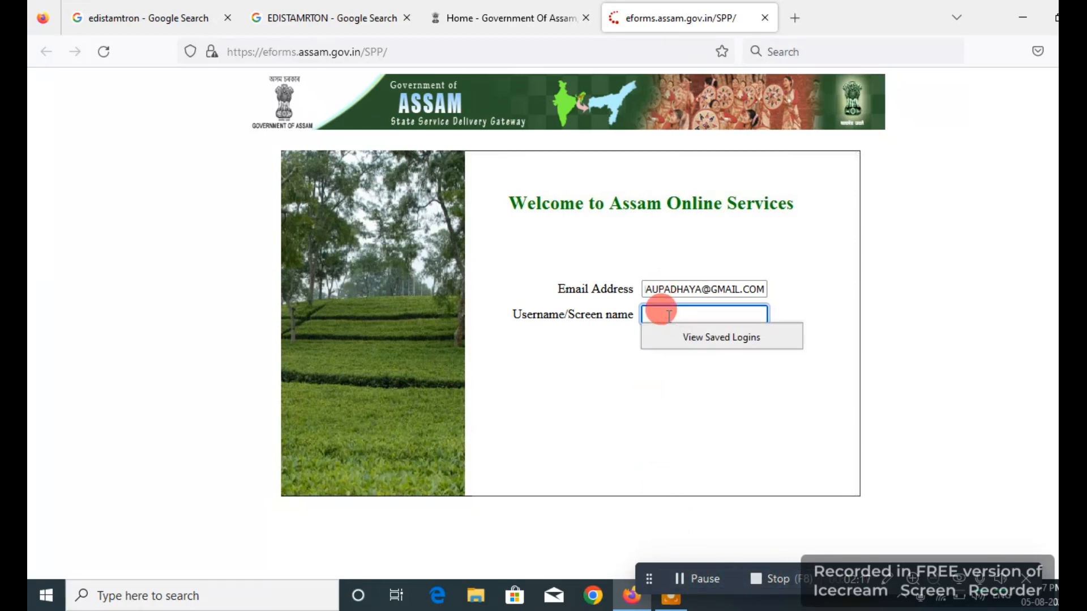
{"action": "type", "text": "a•••••"}
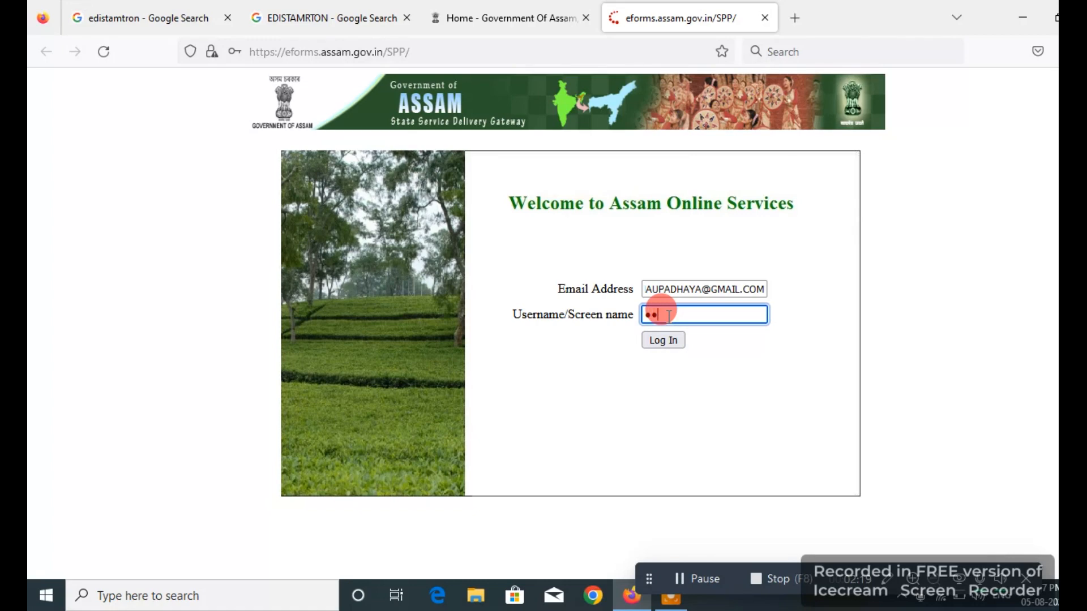
{"action": "type", "text": "•"}
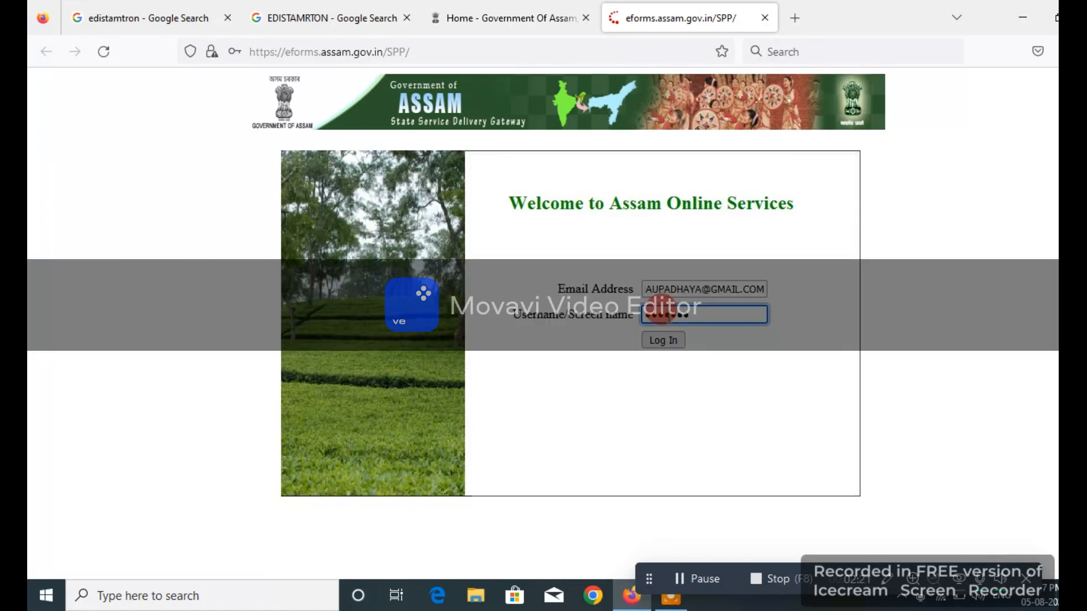
{"action": "type", "text": "•••"}
- Sign in, search e-forms by title for GORKHA COMMUNITY CERTIFICATE, and open its Online details
{"action": "left_click", "coordinate": [655, 342]}
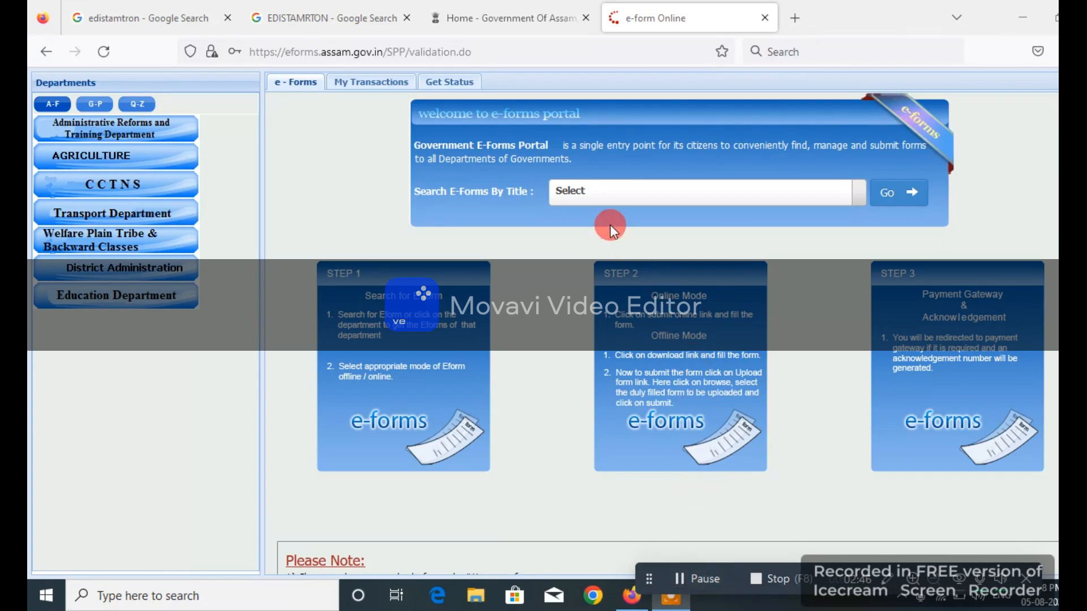
{"action": "left_click", "coordinate": [604, 188]}
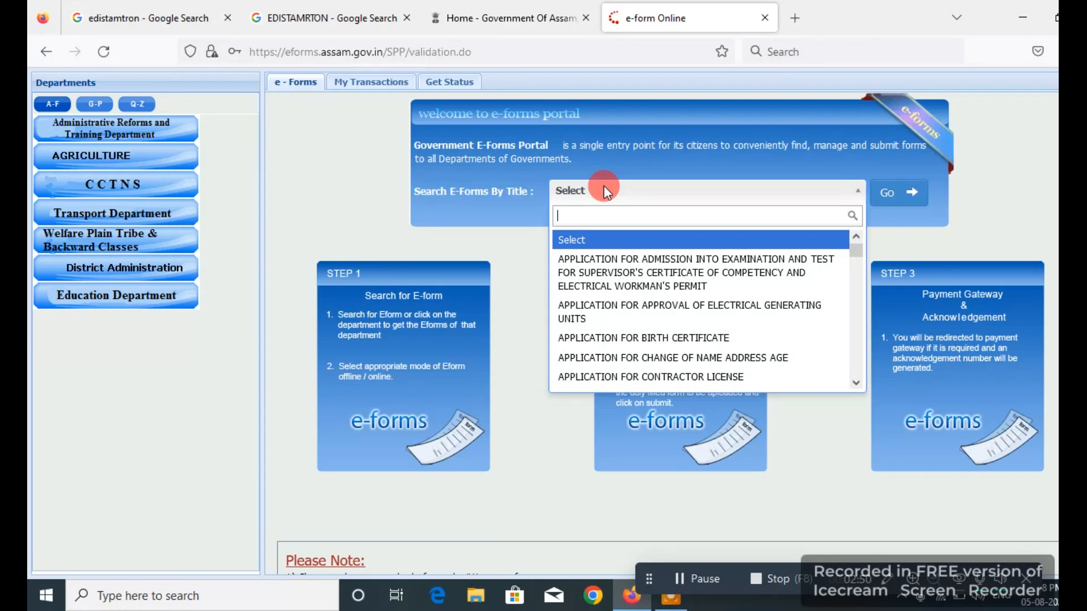
{"action": "type", "text": "go"}
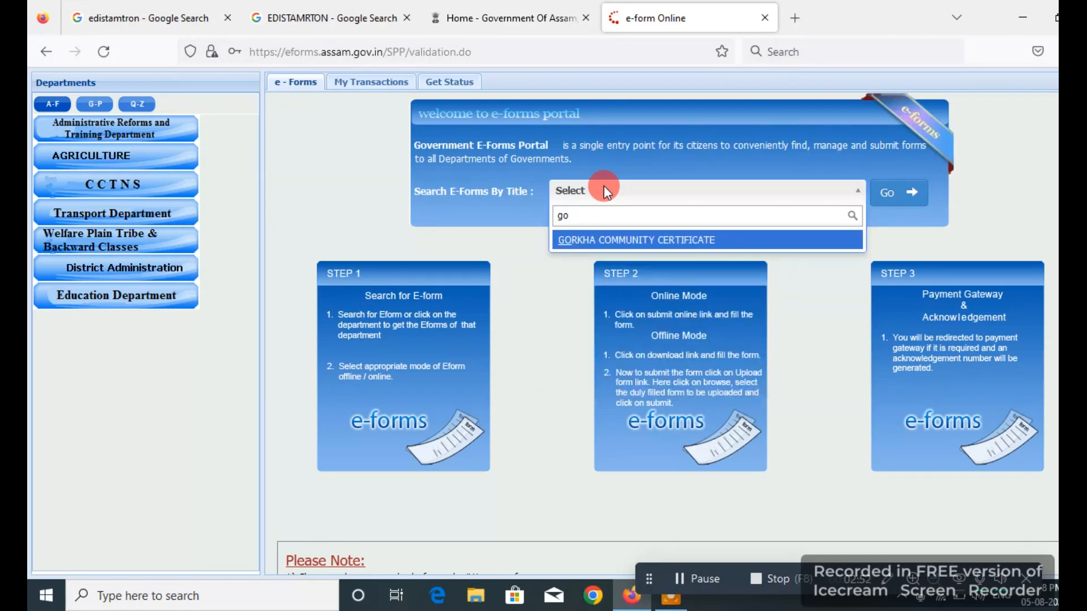
{"action": "left_click", "coordinate": [613, 240]}
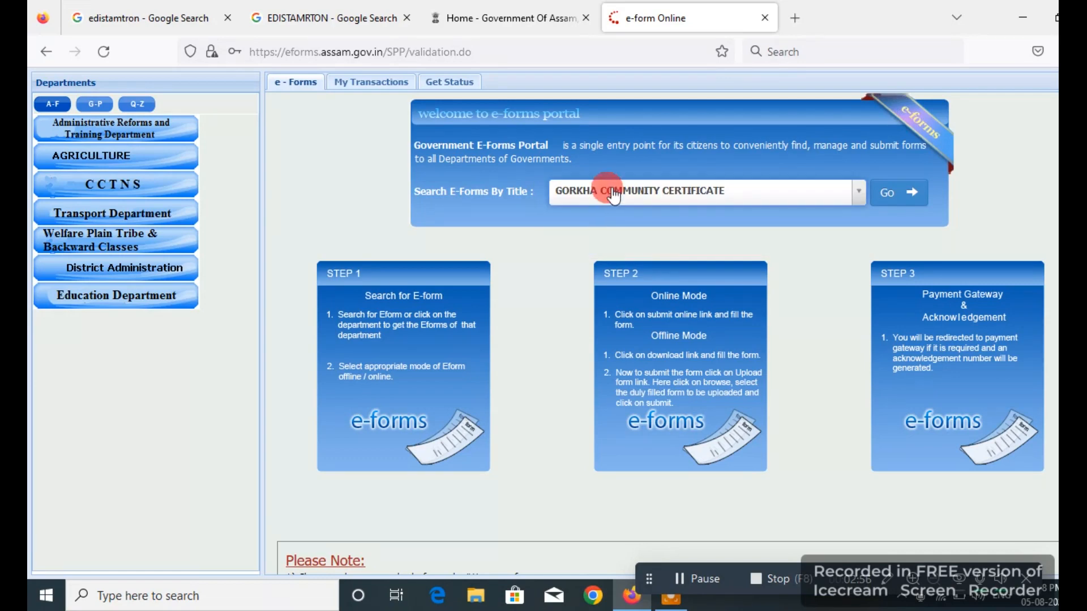
{"action": "left_click", "coordinate": [889, 192]}
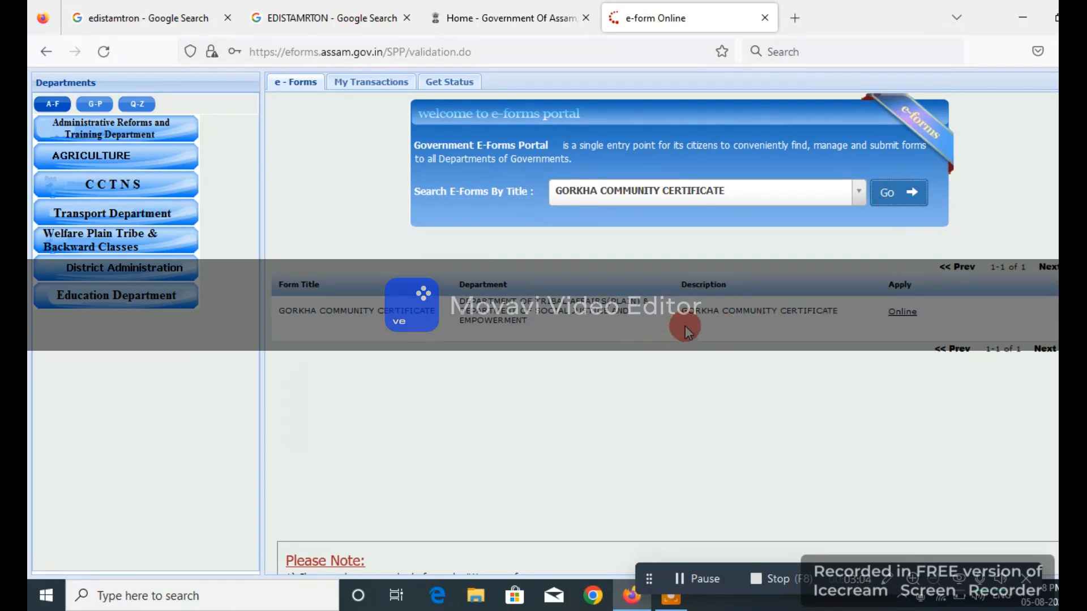
{"action": "left_click", "coordinate": [898, 321]}
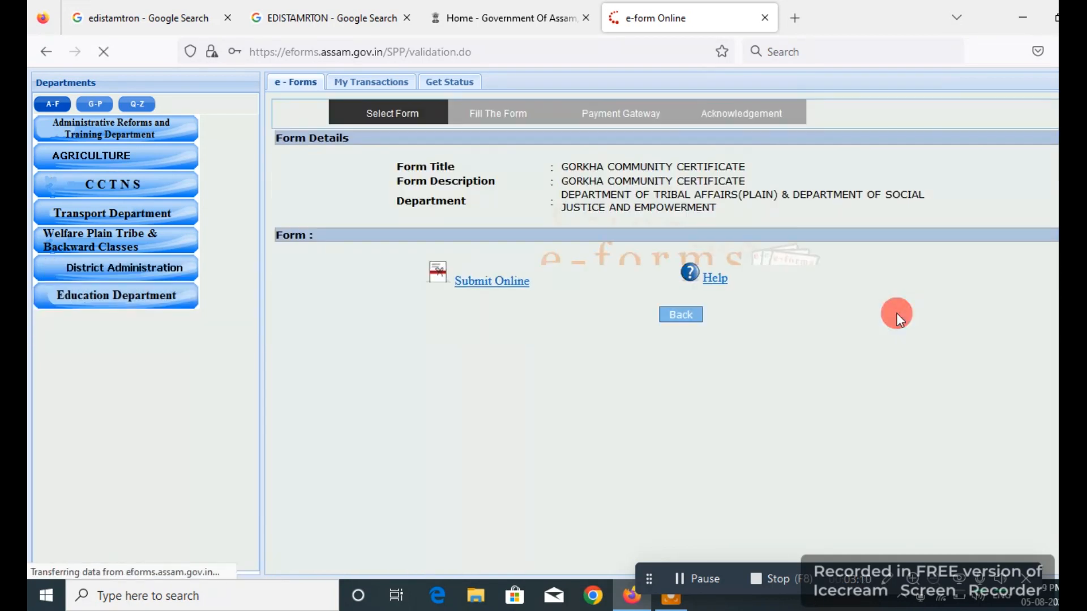
- Open the Gorkha Community Certificate application via Submit Online in a new window
{"action": "left_click", "coordinate": [490, 283]}
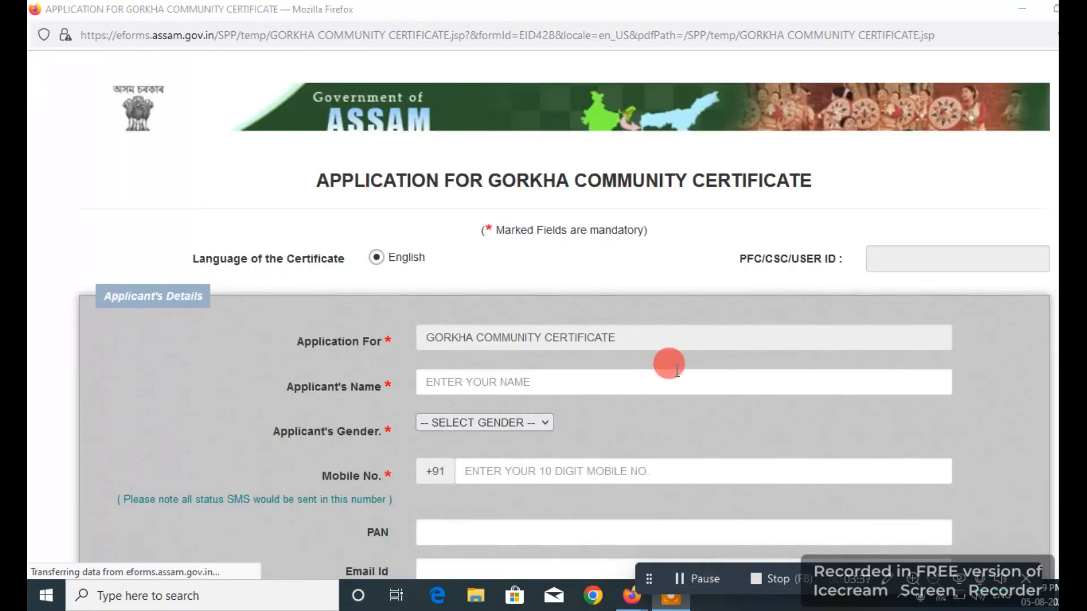
- Enter the applicant's name and set Gender to Male
{"action": "left_click", "coordinate": [496, 384]}
{"action": "type", "text": "KRISHNA"}
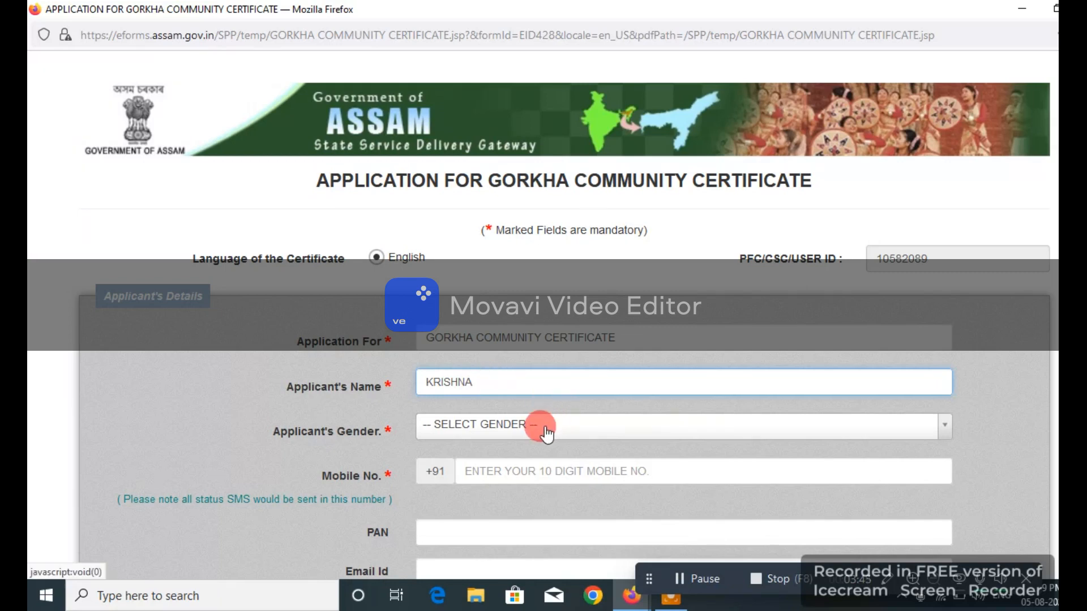
{"action": "left_click", "coordinate": [516, 424]}
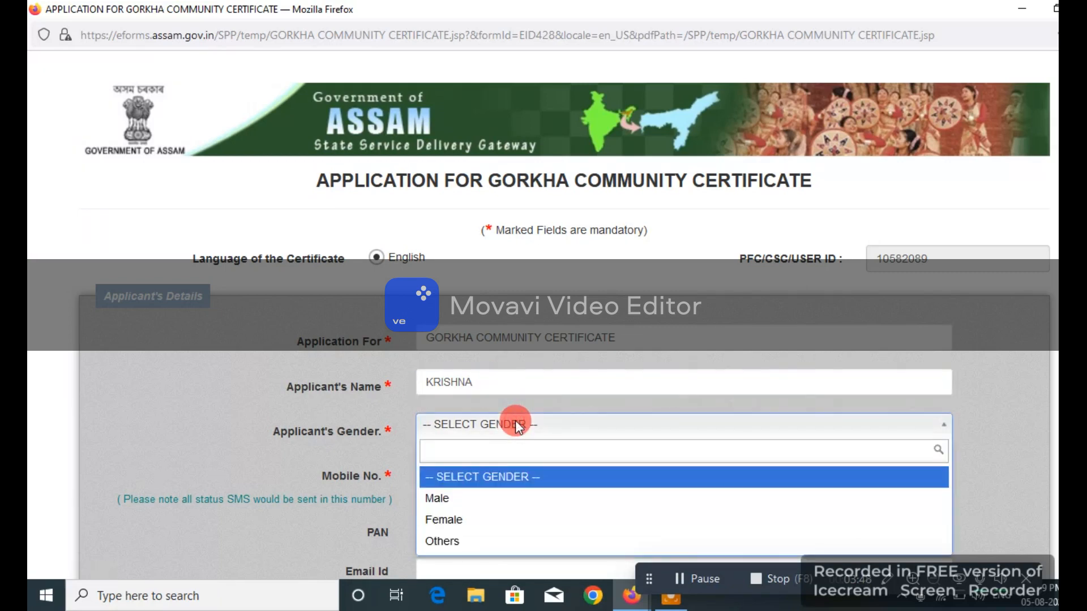
{"action": "left_click", "coordinate": [475, 498]}
{"action": "key", "text": "Down"}
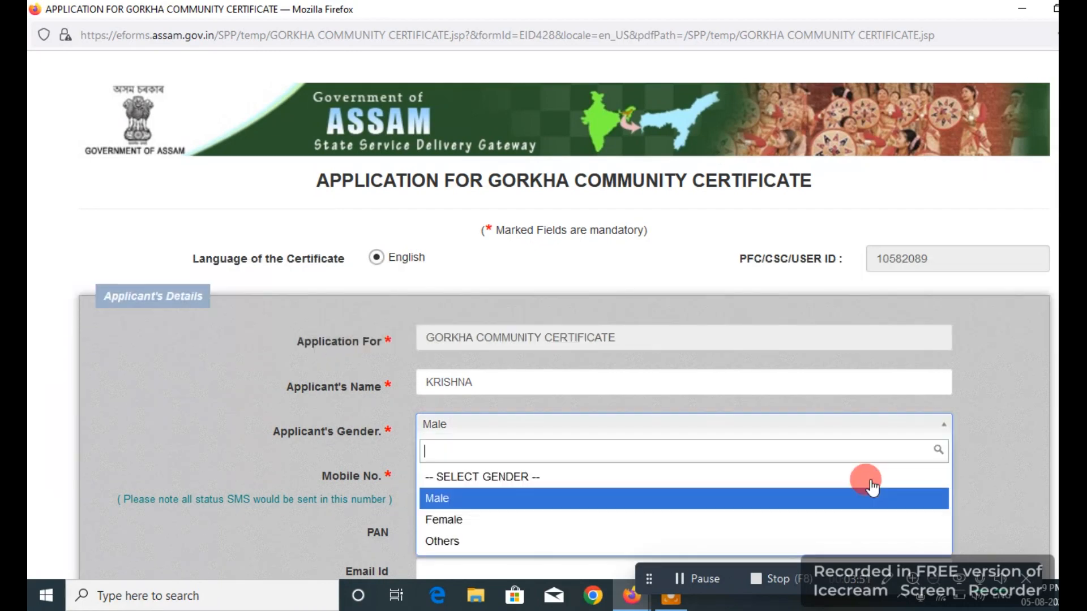
{"action": "key", "text": "Down"}
{"action": "key", "text": "Down"}
{"action": "key", "text": "Up"}
{"action": "key", "text": "Up"}
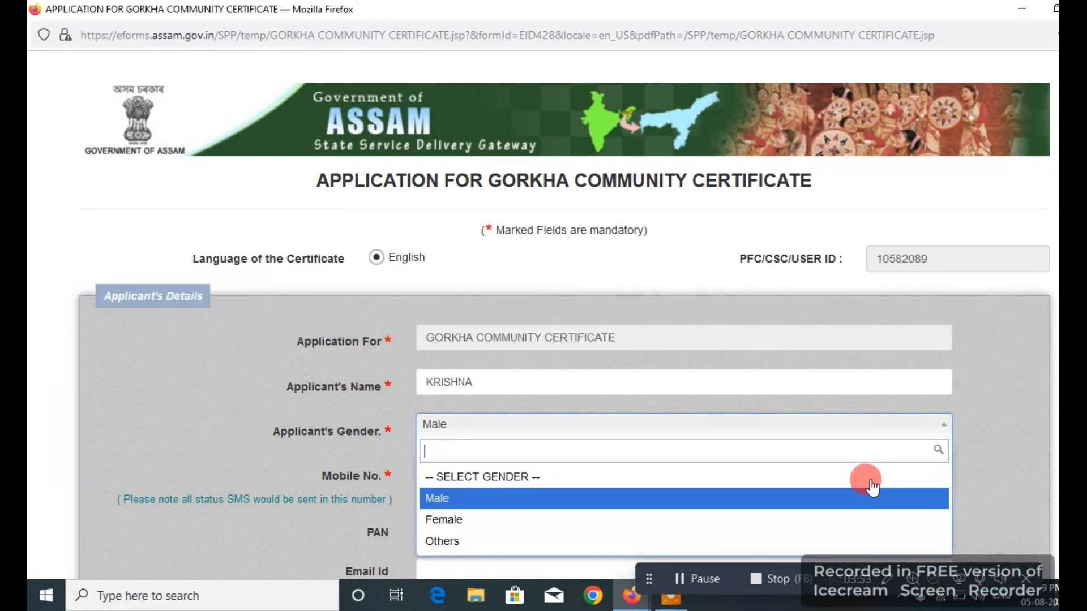
{"action": "key", "text": "Return"}
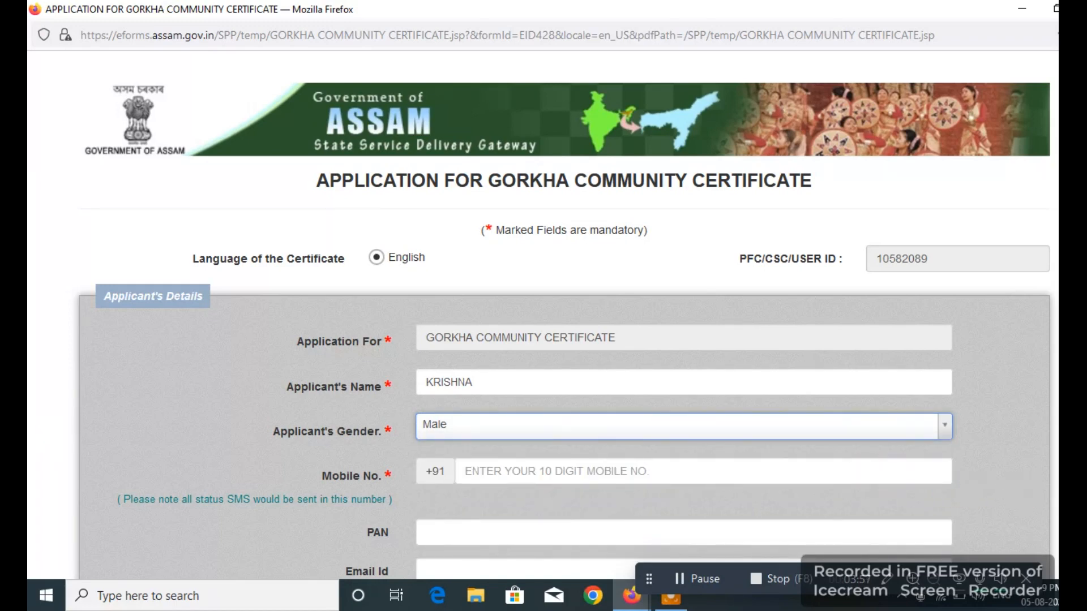
{"action": "scroll", "coordinate": [564, 315], "scroll_direction": "down", "scroll_amount": 8}
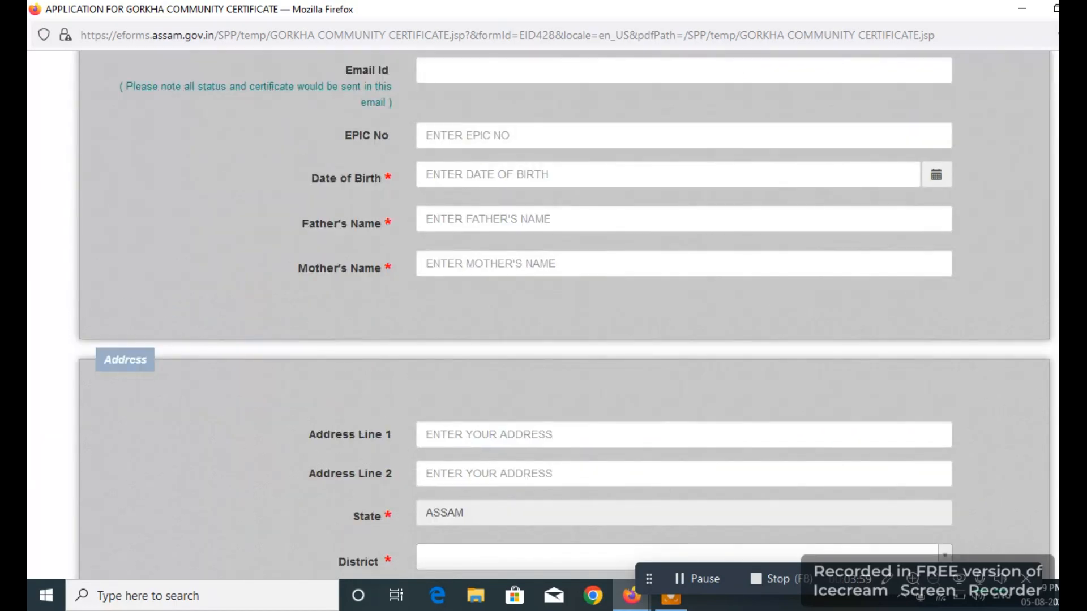
{"action": "scroll", "coordinate": [667, 276], "scroll_direction": "up", "scroll_amount": 5}
- Pass through the Mobile No. and PAN fields, then scroll to the Address section
{"action": "left_click", "coordinate": [667, 276]}
{"action": "left_click", "coordinate": [603, 266]}
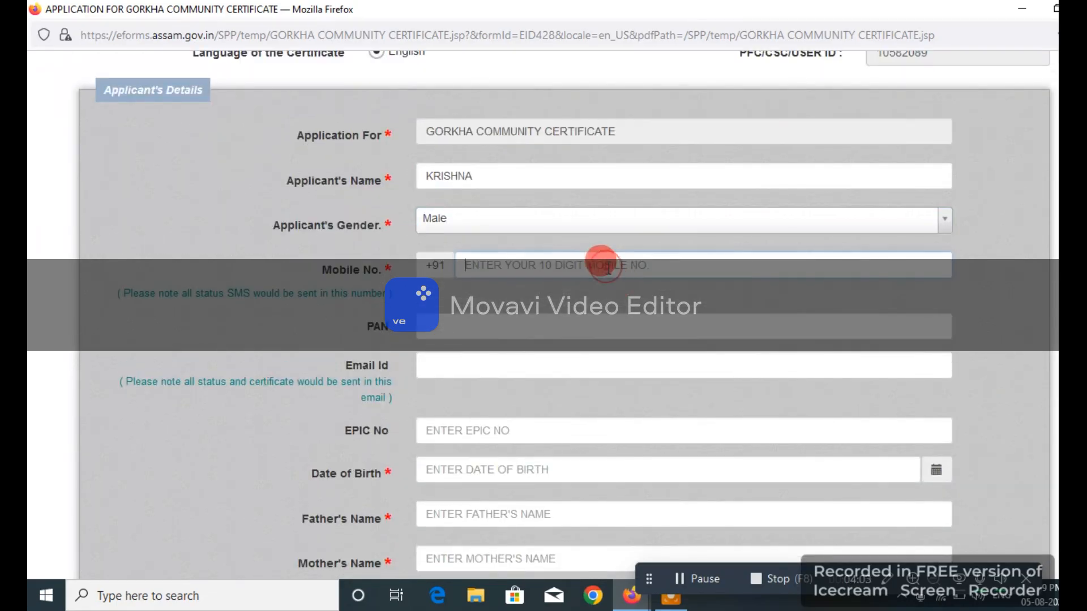
{"action": "left_click", "coordinate": [573, 324]}
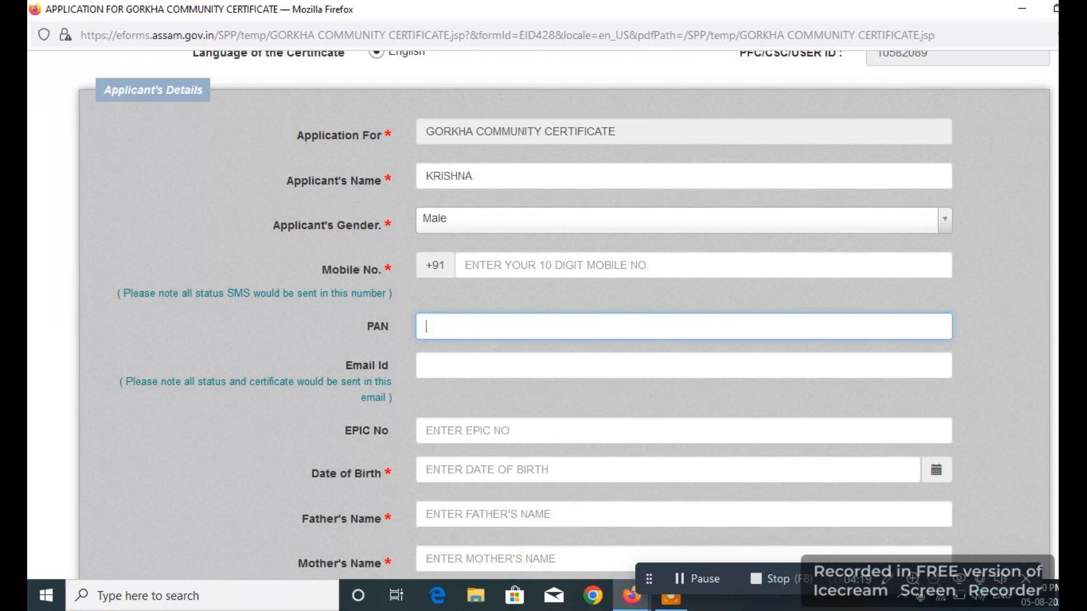
{"action": "scroll", "coordinate": [564, 311], "scroll_direction": "down", "scroll_amount": 8}
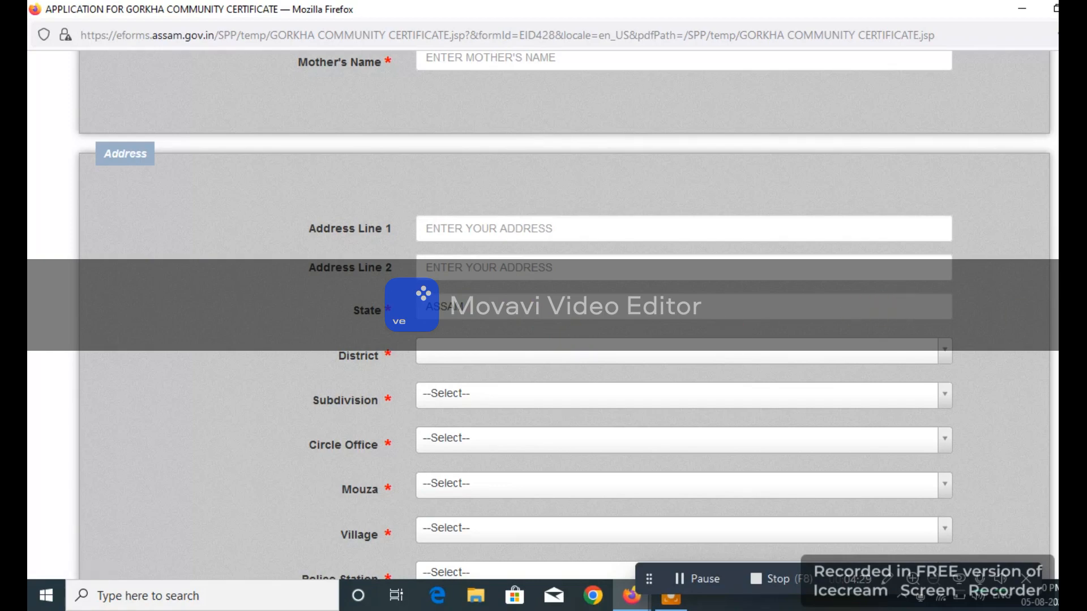
{"action": "scroll", "coordinate": [564, 317], "scroll_direction": "down", "scroll_amount": 2}
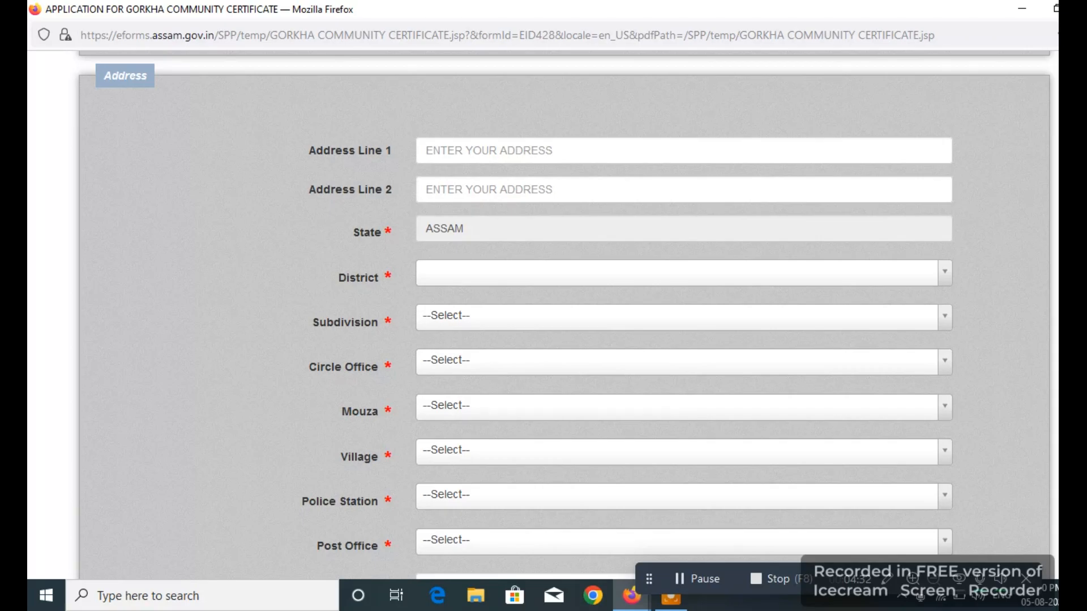
{"action": "scroll", "coordinate": [564, 317], "scroll_direction": "down", "scroll_amount": 2}
{"action": "scroll", "coordinate": [564, 317], "scroll_direction": "down", "scroll_amount": 8}
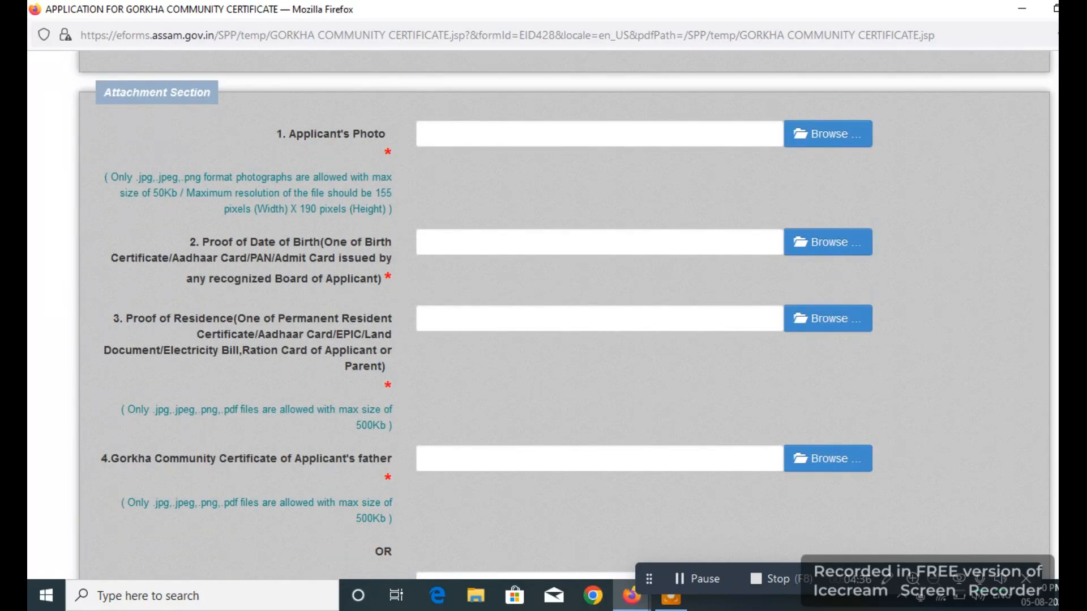
{"action": "scroll", "coordinate": [559, 288], "scroll_direction": "up", "scroll_amount": 2}
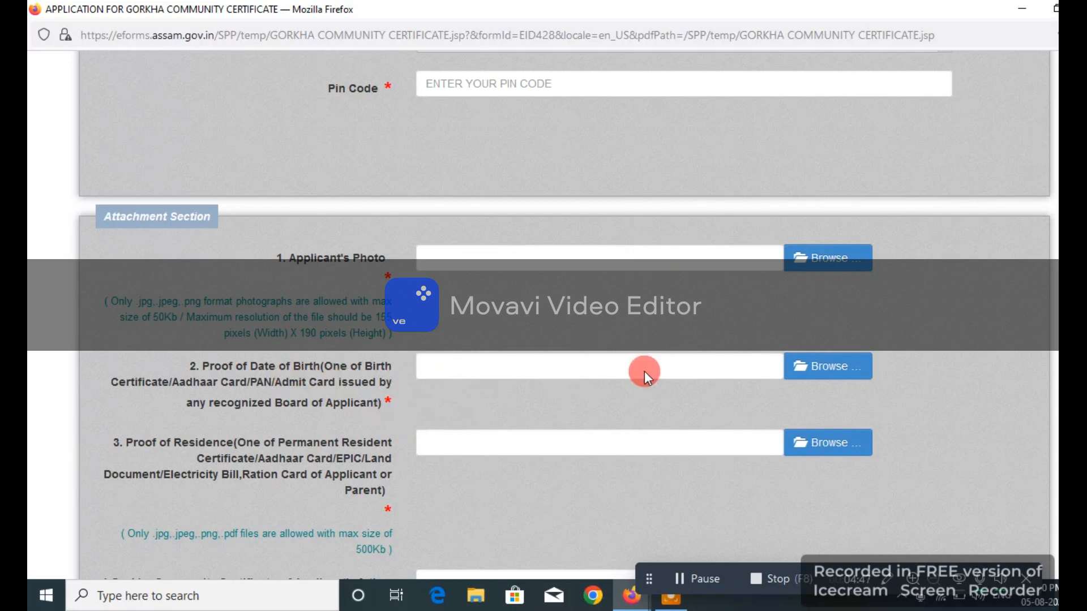
{"action": "left_click", "coordinate": [483, 448]}
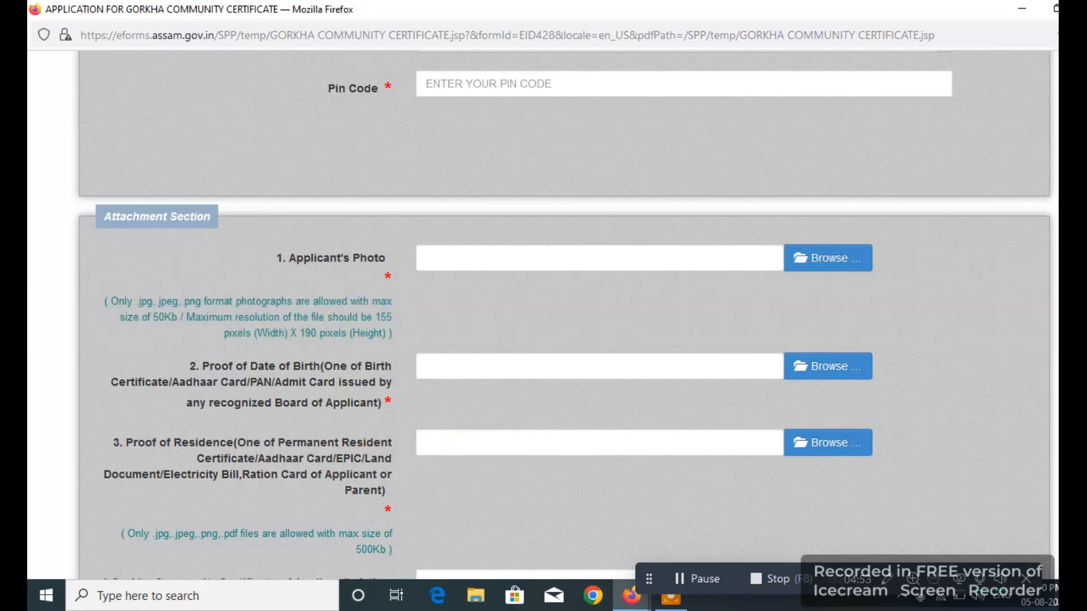
{"action": "scroll", "coordinate": [517, 128], "scroll_direction": "down", "scroll_amount": 8}
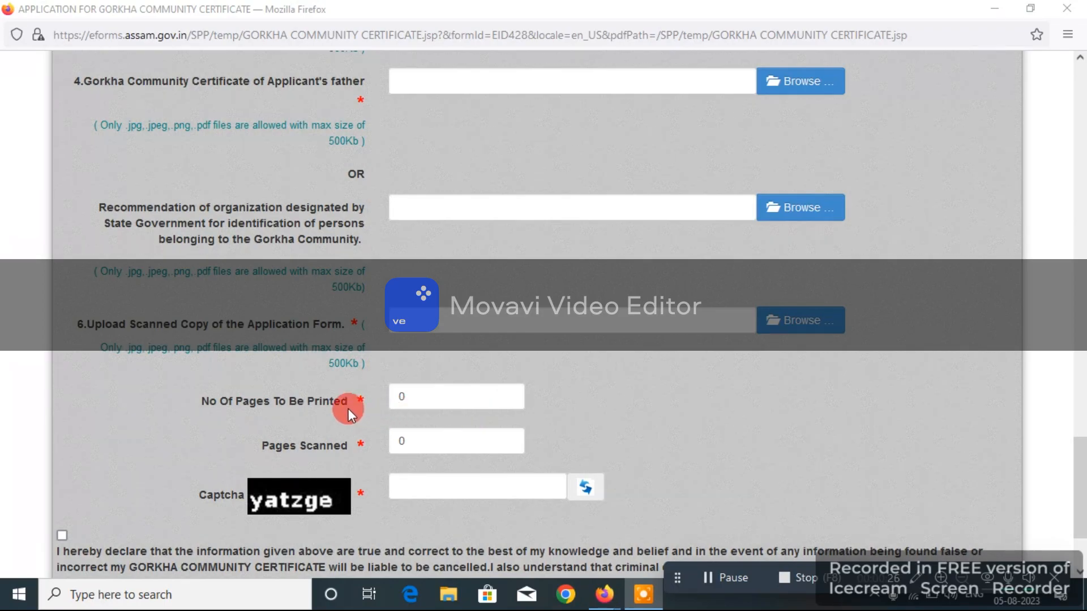
- Leave No Of Pages To Be Printed and Pages Scanned empty, and tick the declaration checkbox
{"action": "left_click", "coordinate": [463, 395]}
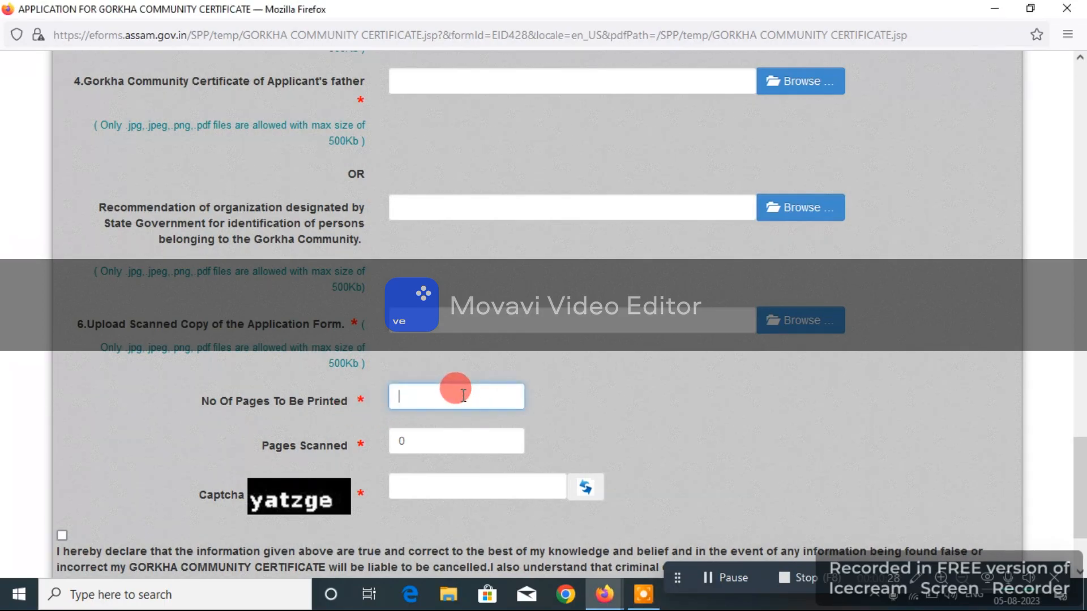
{"action": "type", "text": "12"}
{"action": "key", "text": "BackSpace"}
{"action": "key", "text": "BackSpace"}
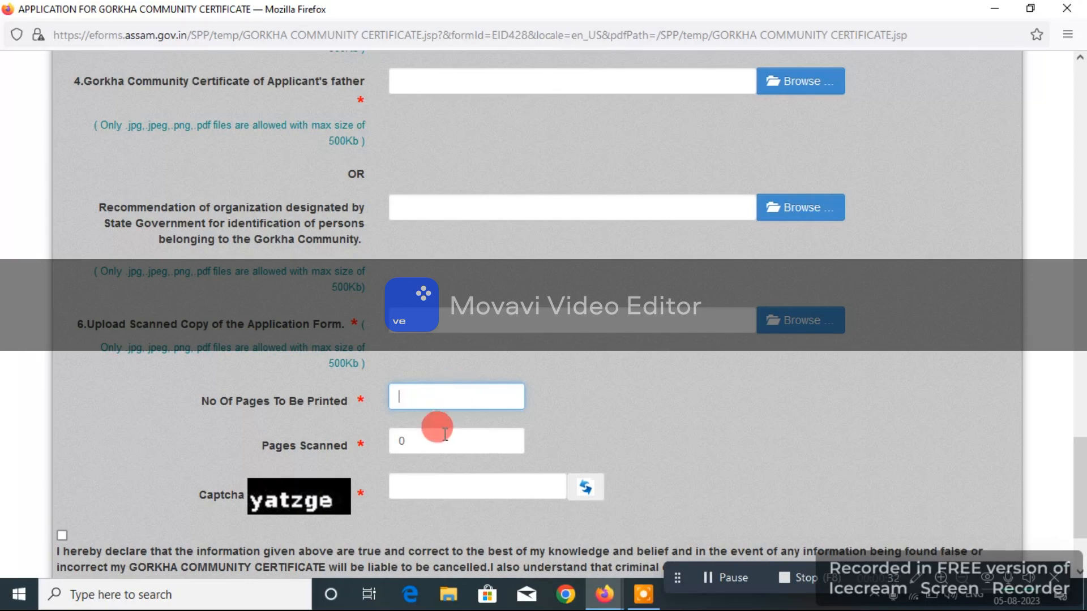
{"action": "left_click", "coordinate": [436, 441]}
{"action": "key", "text": "BackSpace"}
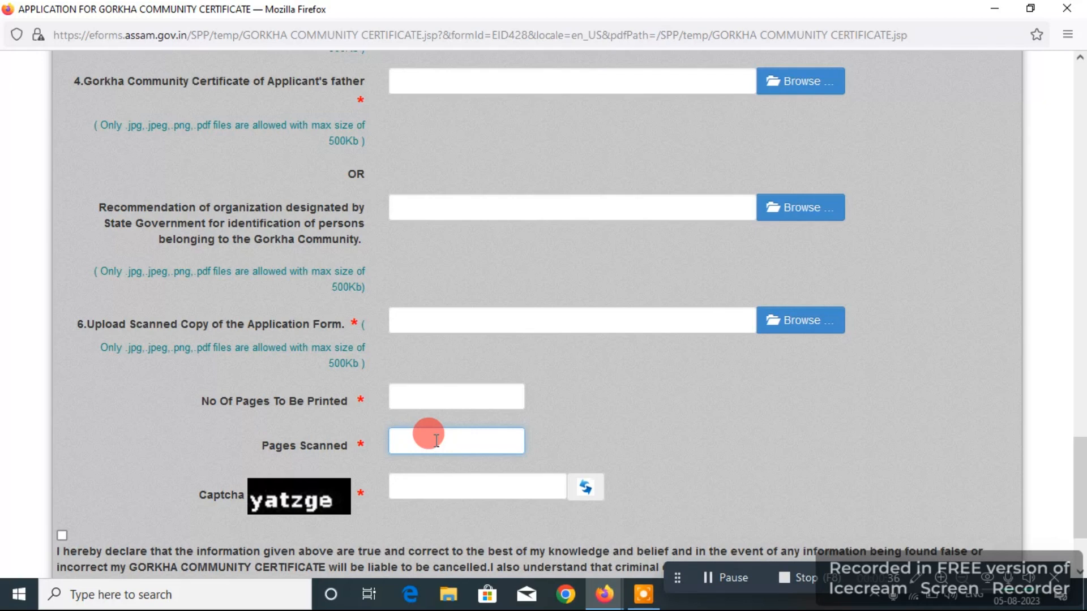
{"action": "type", "text": "2"}
{"action": "key", "text": "BackSpace"}
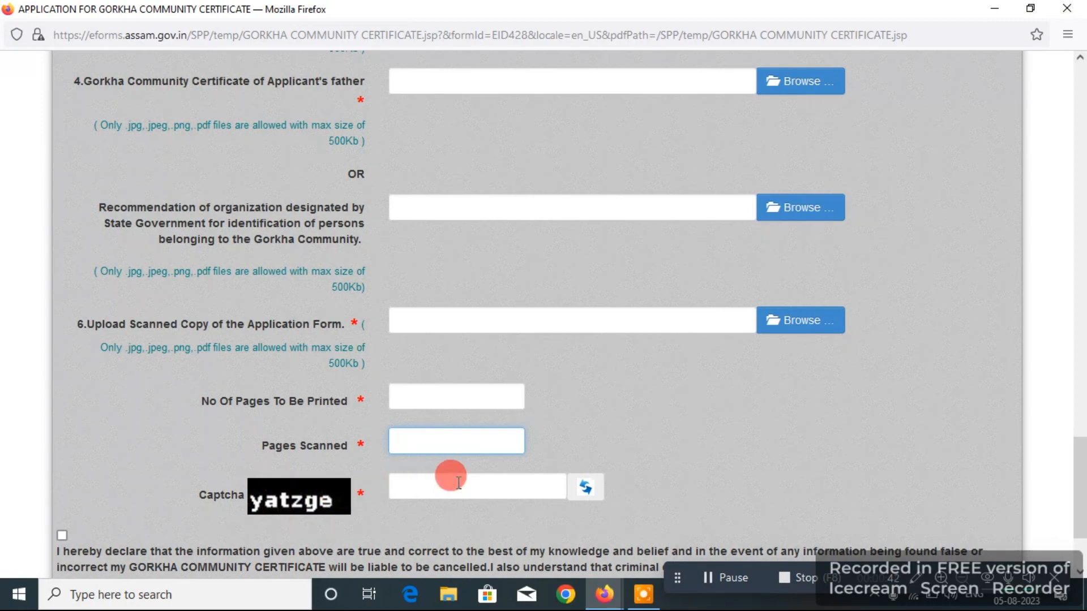
{"action": "left_click", "coordinate": [62, 535]}
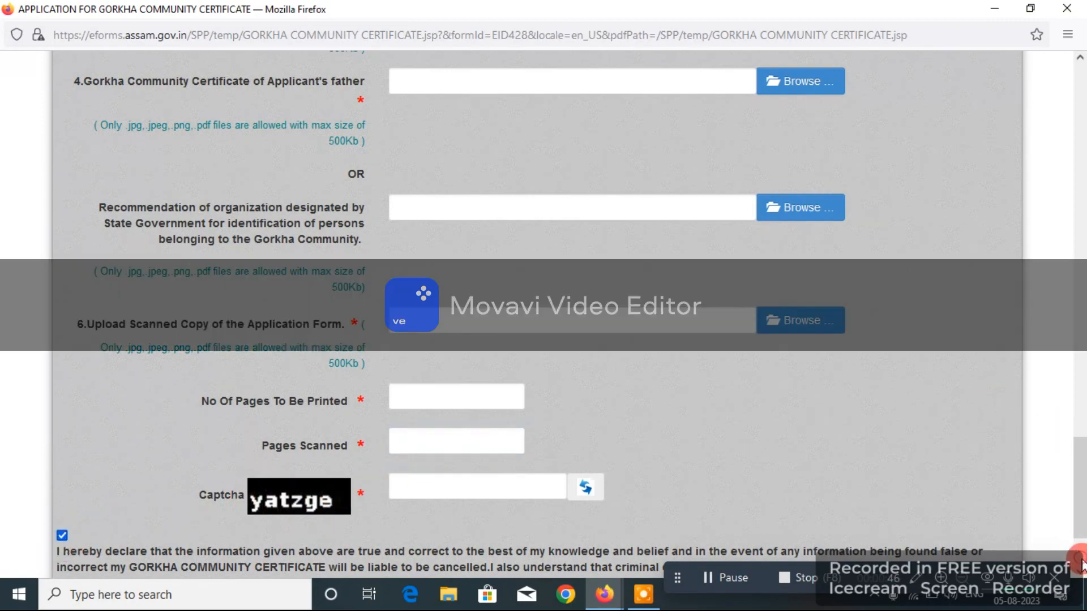
{"action": "scroll", "coordinate": [1076, 549], "scroll_direction": "down", "scroll_amount": 2}
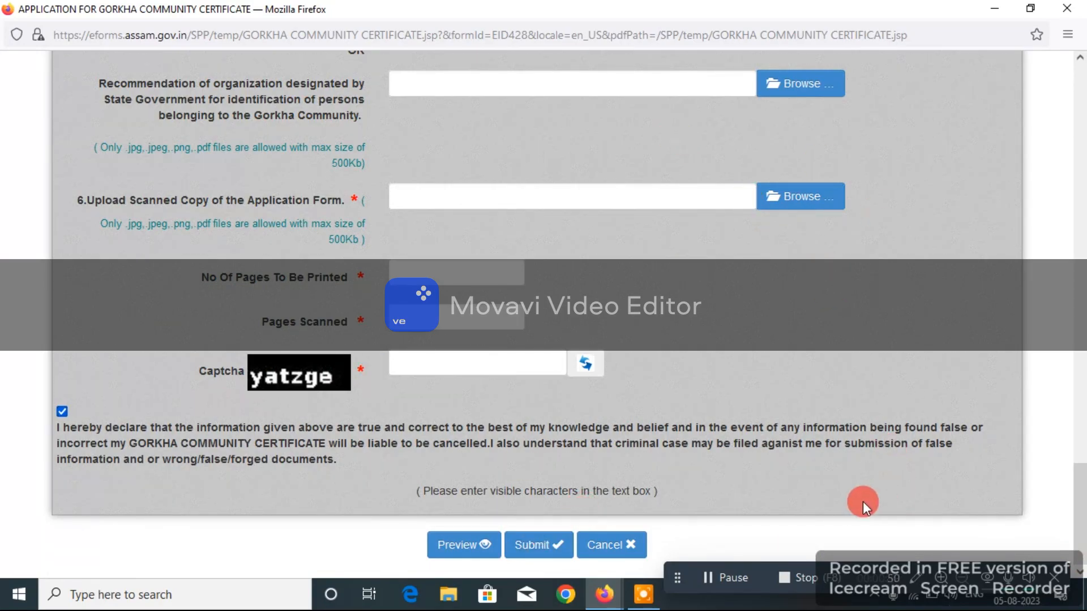
- Return to the Government of Assam e-District home page window
{"action": "left_click", "coordinate": [601, 596]}
{"action": "left_click", "coordinate": [507, 542]}
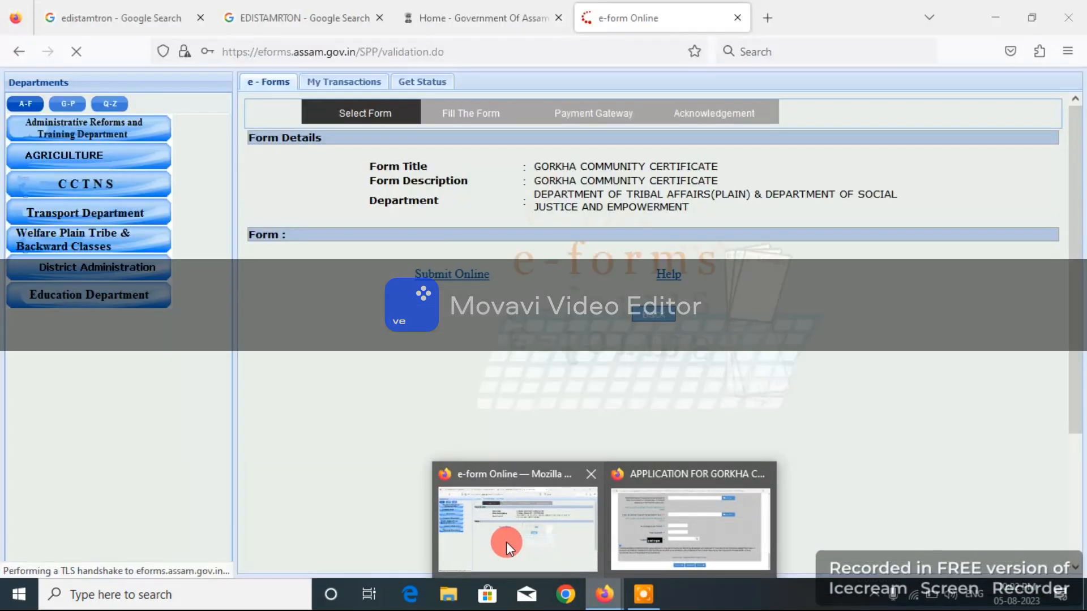
{"action": "left_click", "coordinate": [471, 23]}
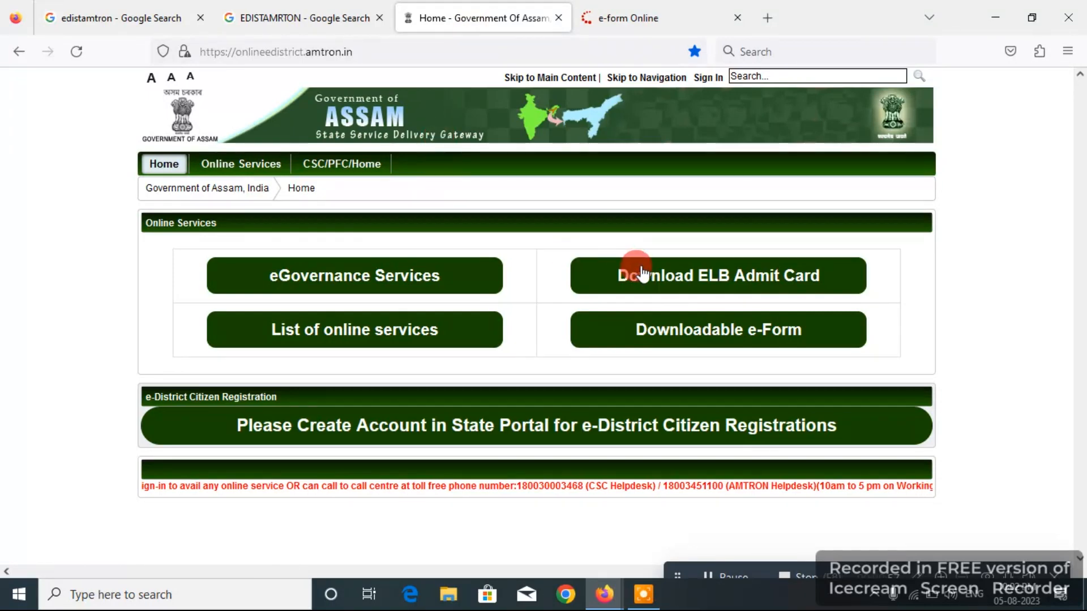
- Open Downloadable e-Form and download row 47, GORKHA COMMUNITY CERTIFICATE, as PDF
{"action": "left_click", "coordinate": [704, 333]}
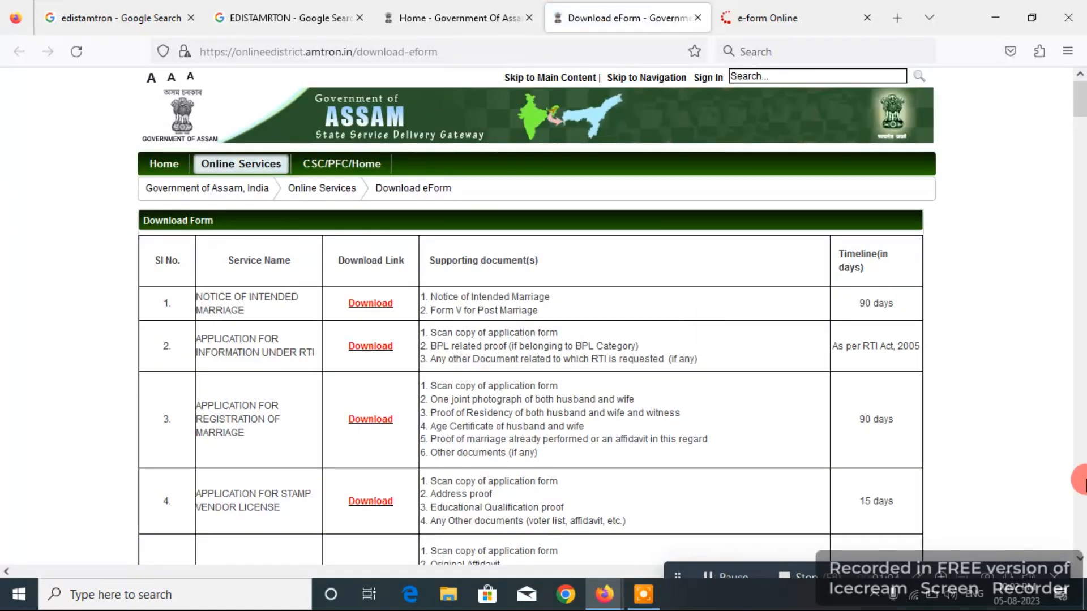
{"action": "scroll", "coordinate": [1083, 464], "scroll_direction": "down", "scroll_amount": 20}
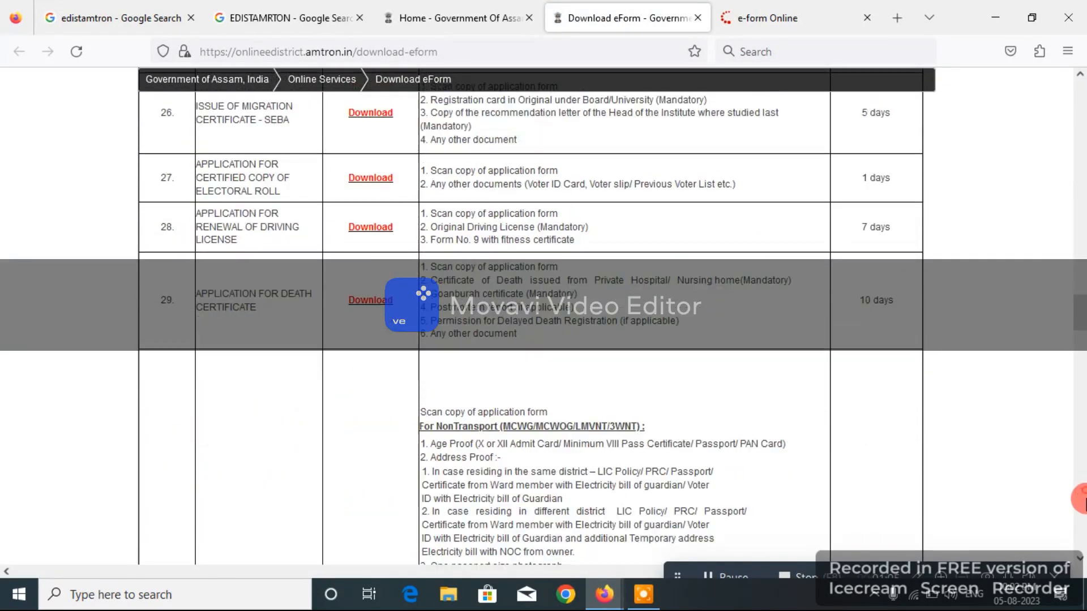
{"action": "left_click", "coordinate": [1084, 499]}
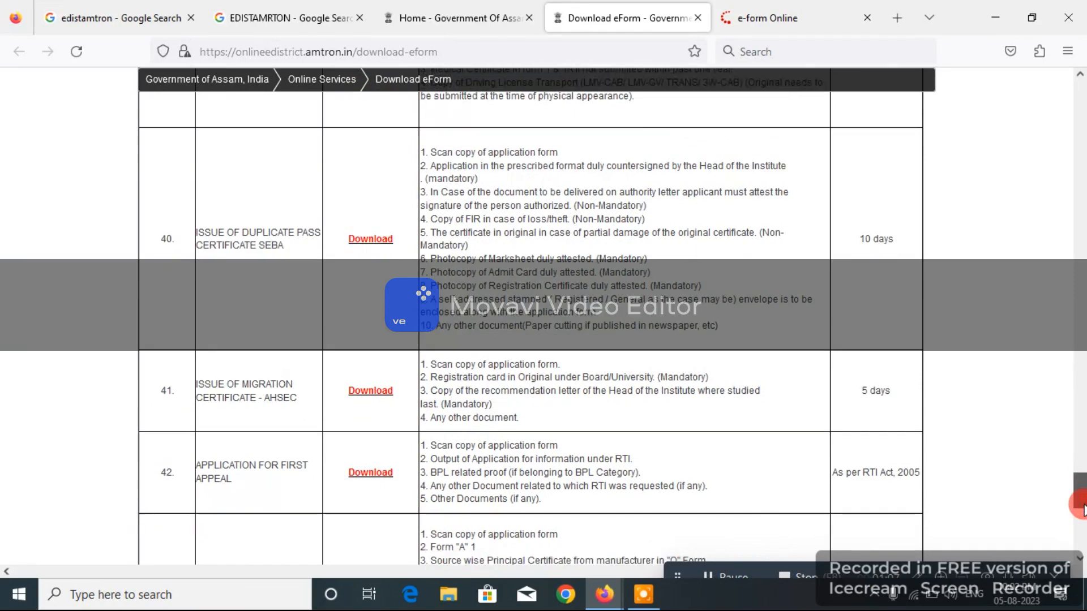
{"action": "scroll", "coordinate": [1082, 505], "scroll_direction": "down", "scroll_amount": 1}
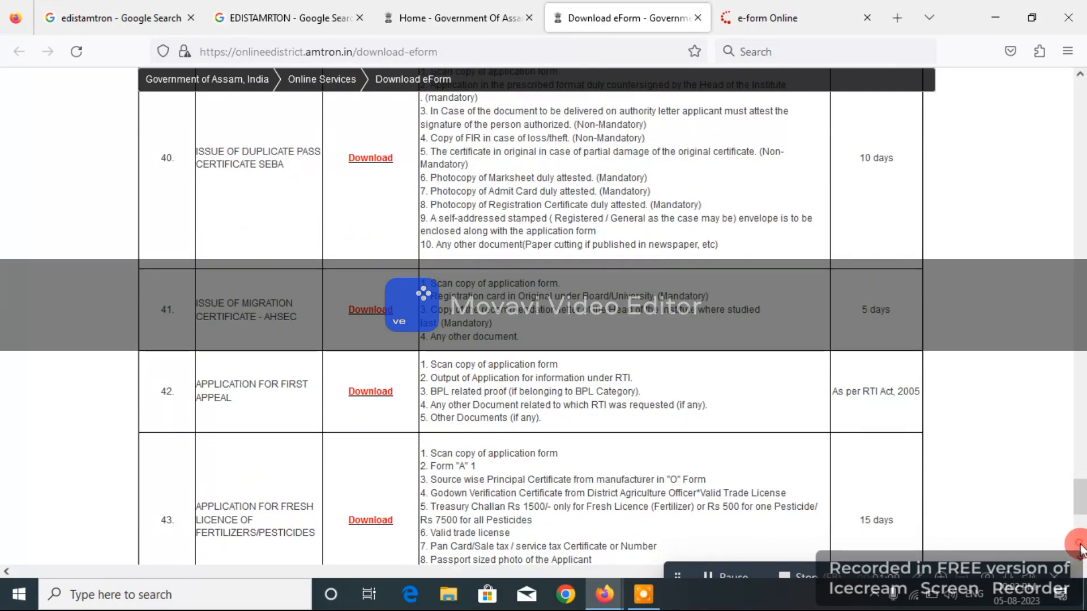
{"action": "scroll", "coordinate": [1080, 548], "scroll_direction": "down", "scroll_amount": 6}
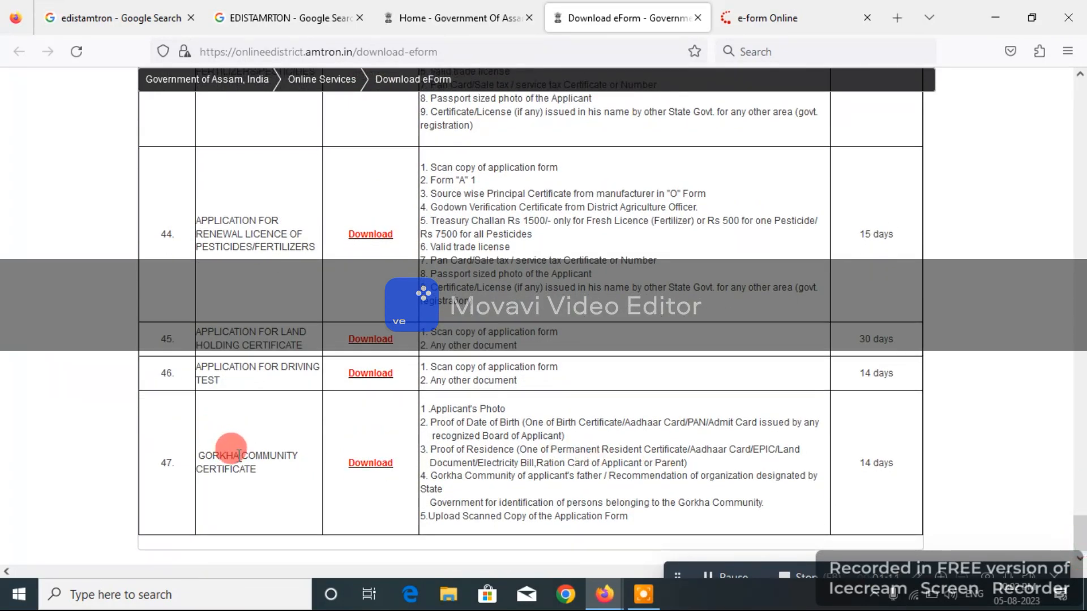
{"action": "left_click", "coordinate": [370, 465]}
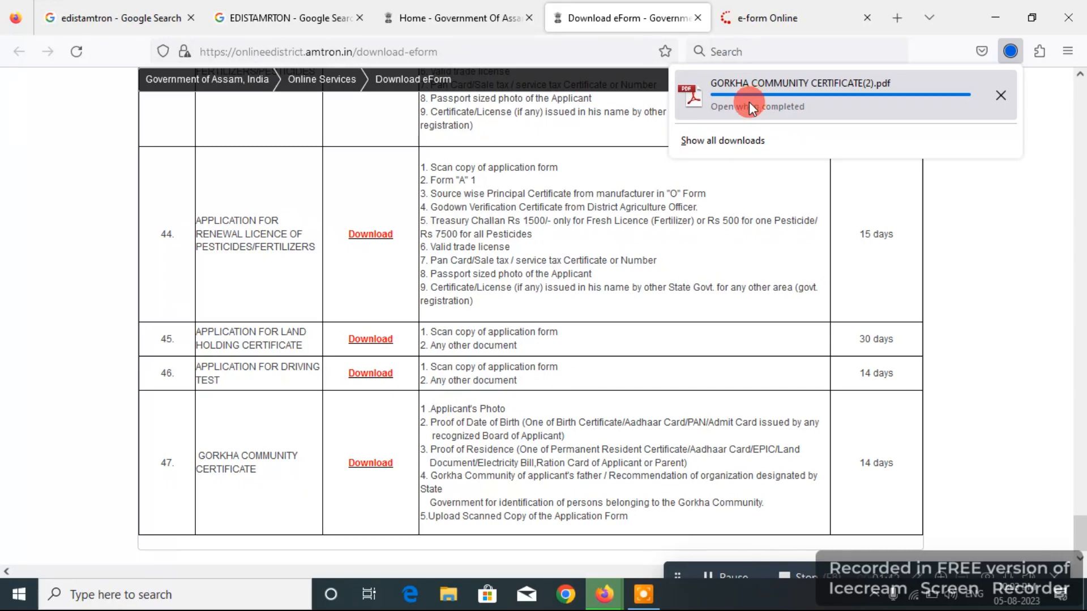
- Open GORKHA COMMUNITY CERTIFICATE(2).pdf from Firefox's full downloads list in Adobe Reader
{"action": "left_click", "coordinate": [736, 109]}
{"action": "left_click", "coordinate": [715, 144]}
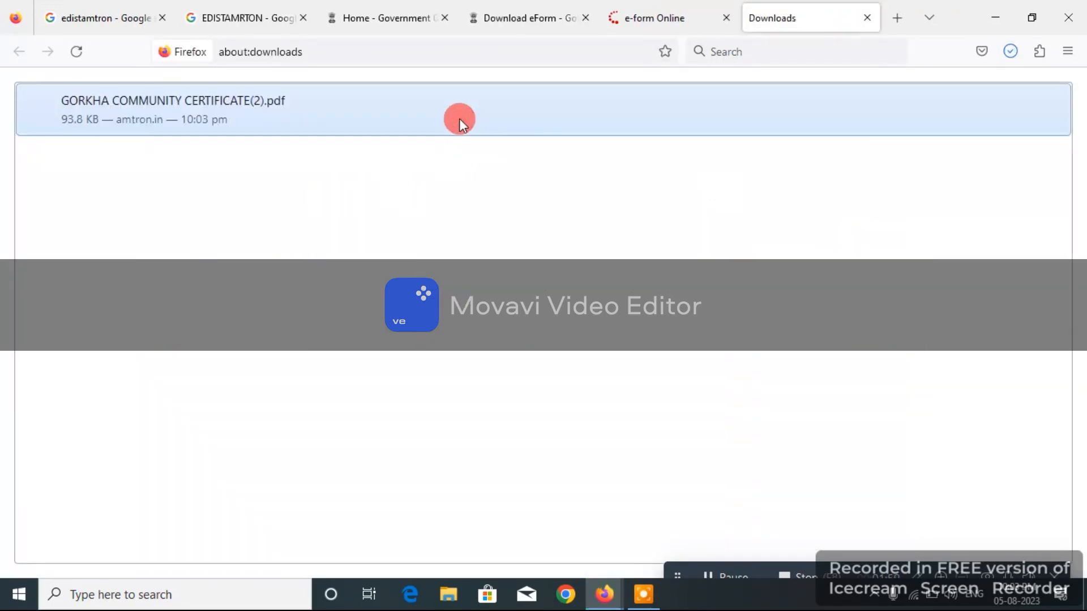
{"action": "double_click", "coordinate": [460, 118]}
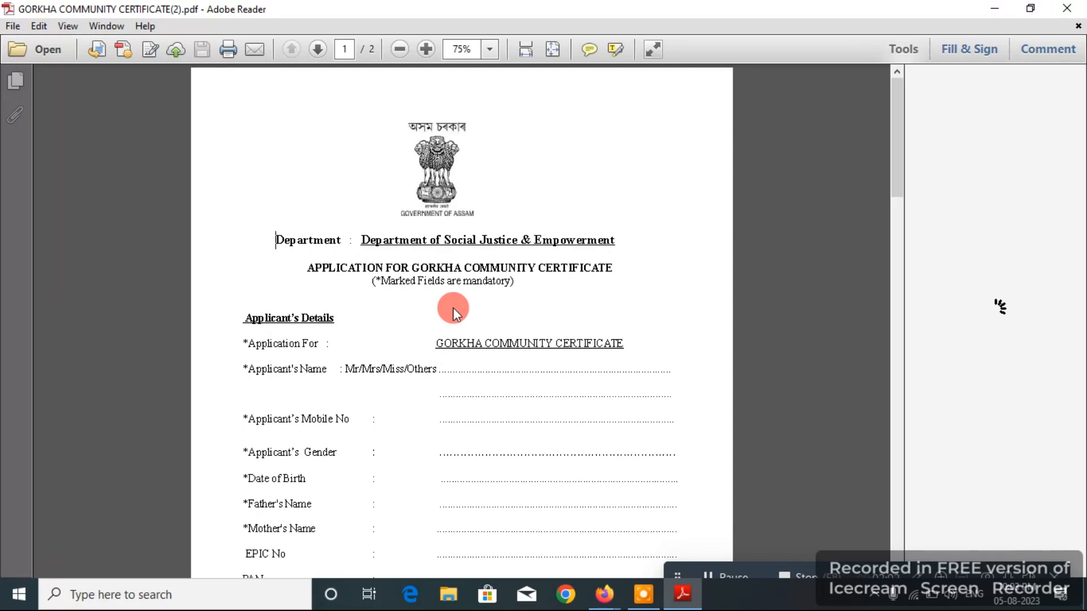
- Zoom the blank form to 100% and review it through page 2's attachments and declaration
{"action": "left_click", "coordinate": [424, 50]}
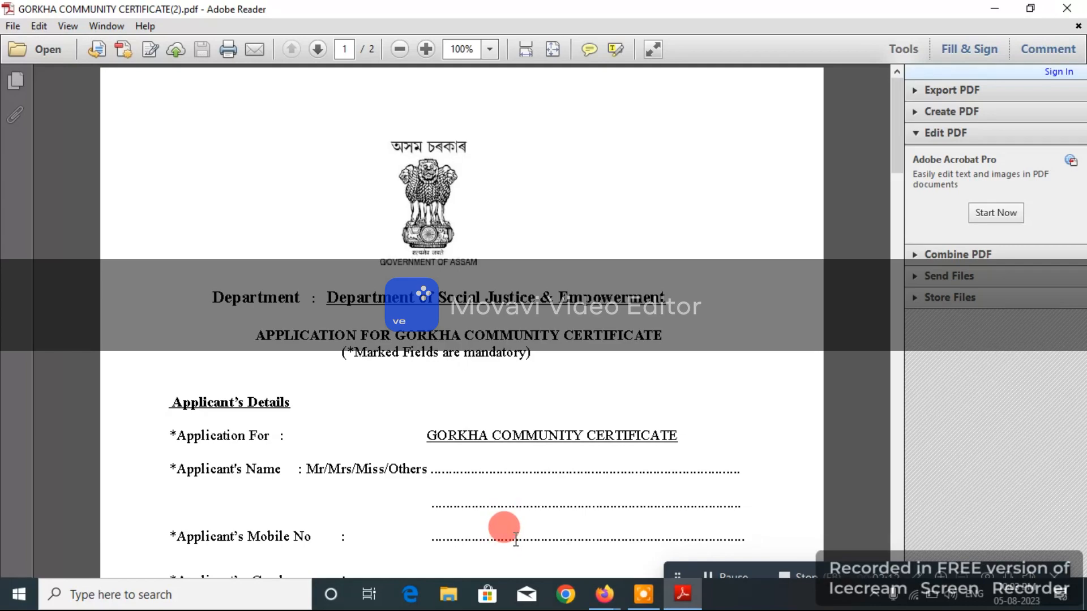
{"action": "scroll", "coordinate": [792, 498], "scroll_direction": "down", "scroll_amount": 5}
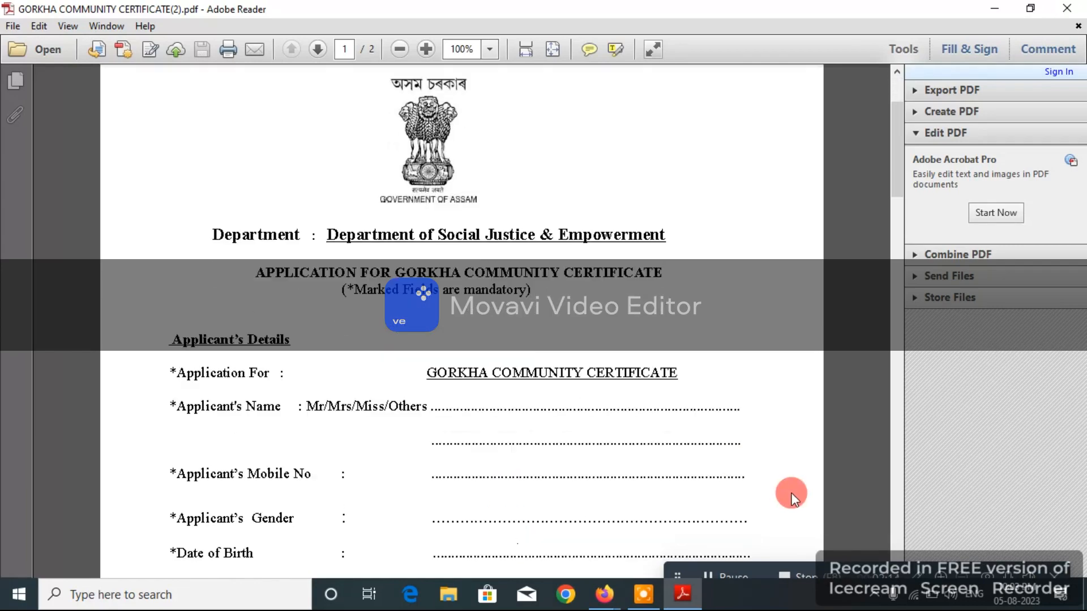
{"action": "scroll", "coordinate": [791, 498], "scroll_direction": "down", "scroll_amount": 2}
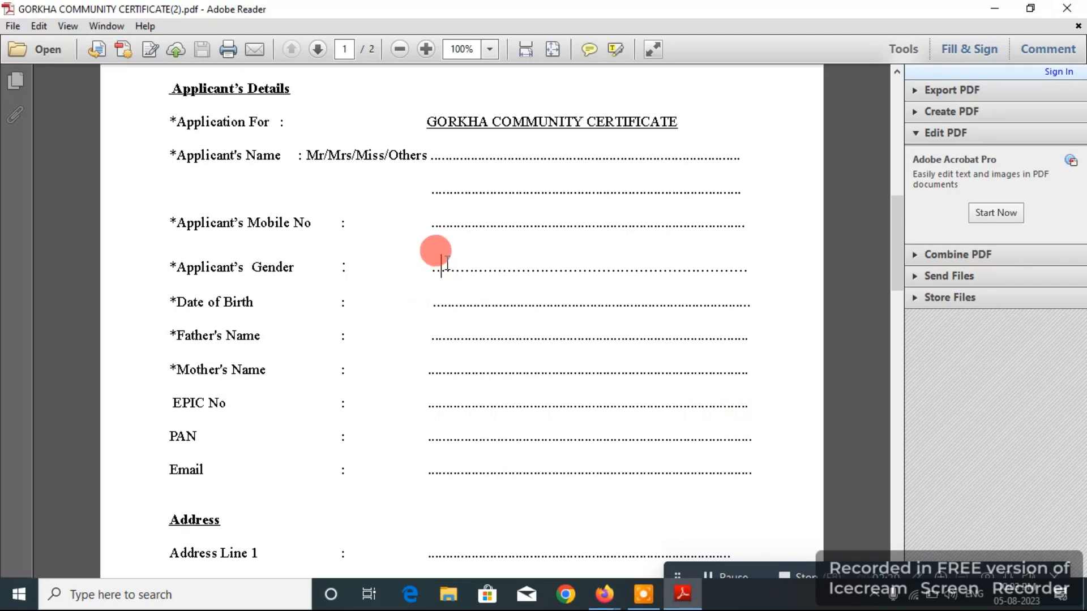
{"action": "left_click", "coordinate": [442, 270]}
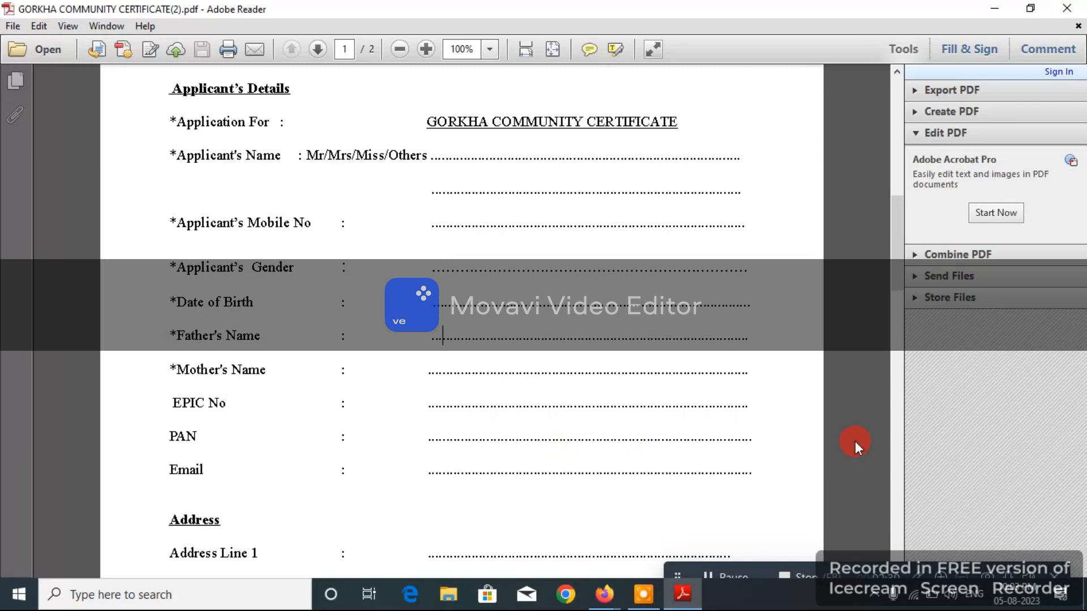
{"action": "scroll", "coordinate": [855, 440], "scroll_direction": "down", "scroll_amount": 10}
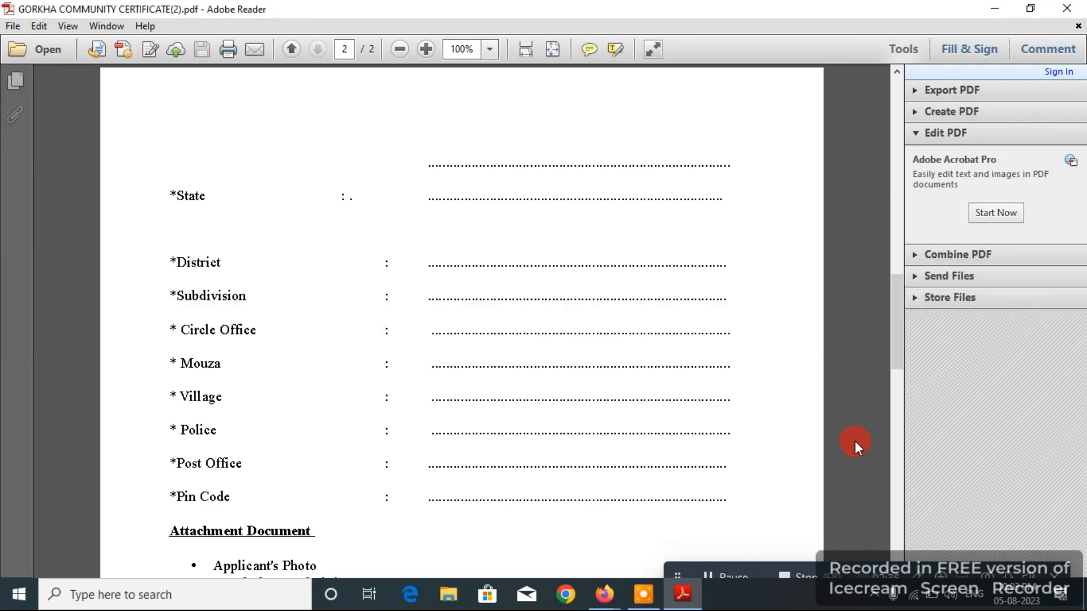
{"action": "key", "text": "Down"}
{"action": "key", "text": "Down"}
{"action": "key", "text": "Down"}
{"action": "key", "text": "Down"}
{"action": "key", "text": "Down"}
{"action": "key", "text": "Down"}
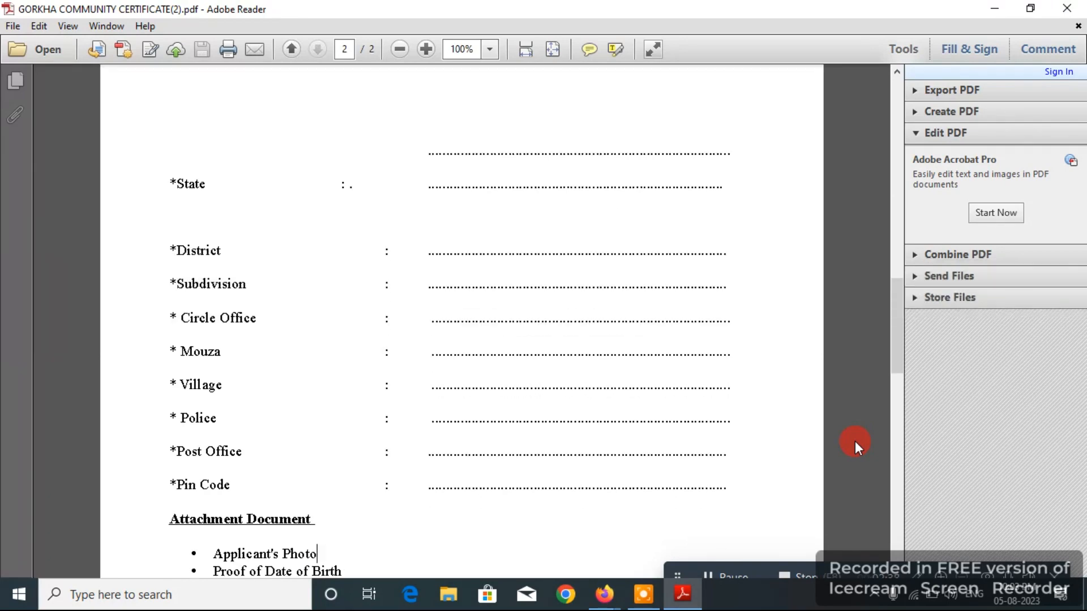
{"action": "key", "text": "Down"}
{"action": "key", "text": "Down"}
{"action": "key", "text": "Down"}
{"action": "key", "text": "Down"}
{"action": "key", "text": "Down"}
{"action": "key", "text": "Down"}
{"action": "key", "text": "Down"}
{"action": "key", "text": "Down"}
{"action": "key", "text": "Down"}
{"action": "key", "text": "Down"}
{"action": "key", "text": "Down"}
{"action": "key", "text": "Down"}
{"action": "key", "text": "Down"}
{"action": "key", "text": "Down"}
{"action": "key", "text": "Down"}
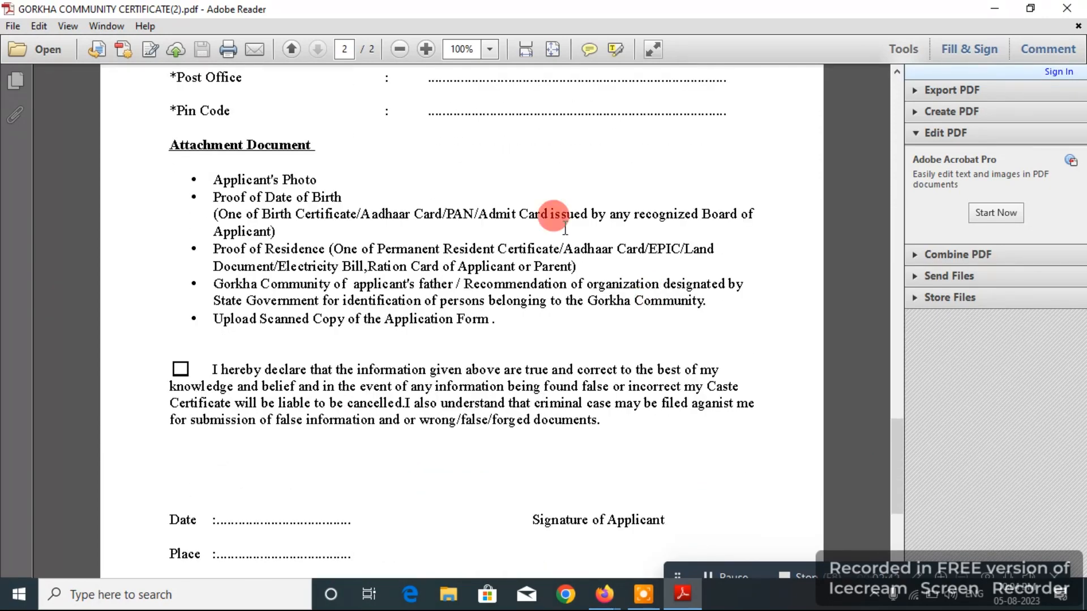
{"action": "left_click", "coordinate": [183, 369]}
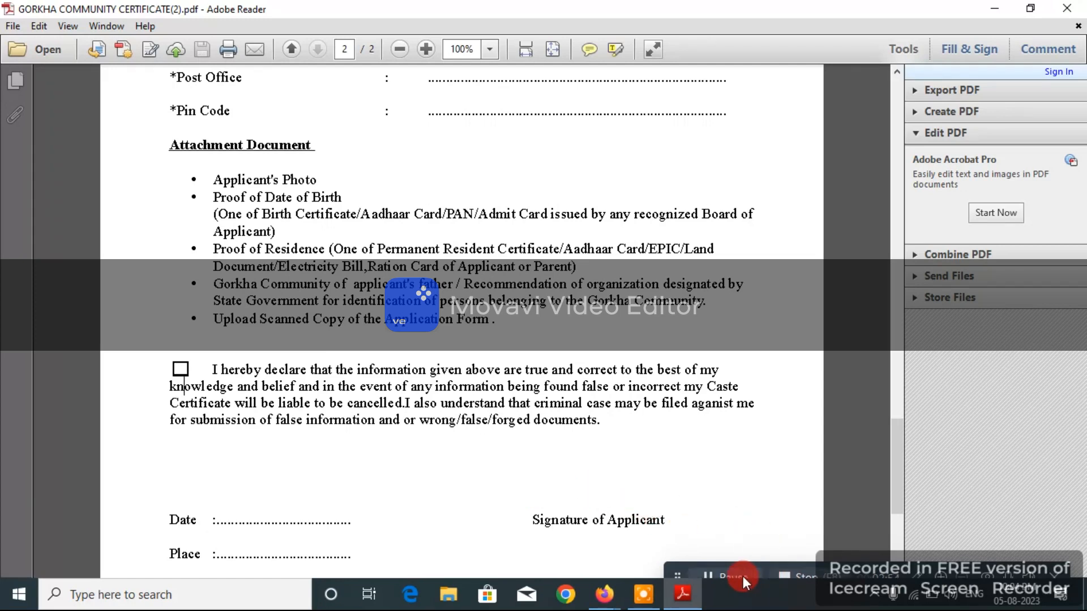
{"action": "left_click", "coordinate": [604, 594]}
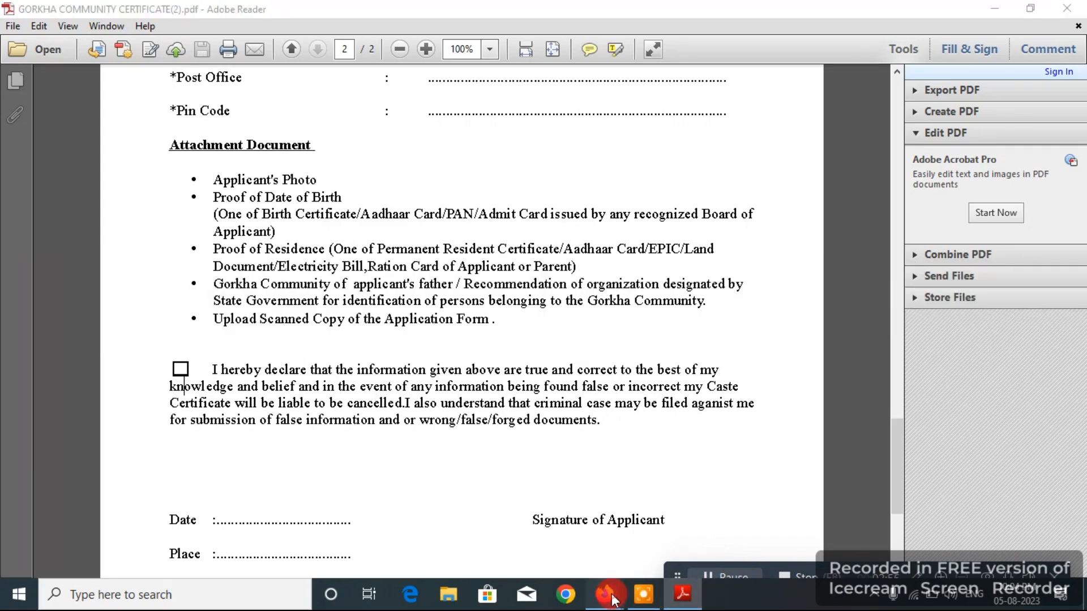
- Bring back the Gorkha certificate form window, then add a phone-number text annotation and erase it
{"action": "left_click", "coordinate": [678, 545]}
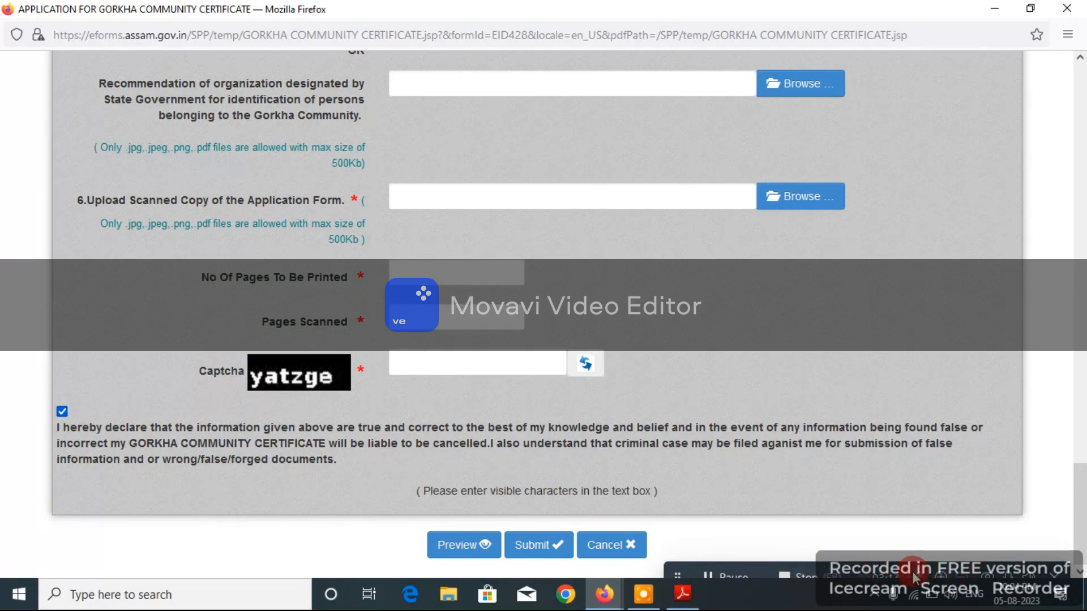
{"action": "left_click", "coordinate": [913, 576]}
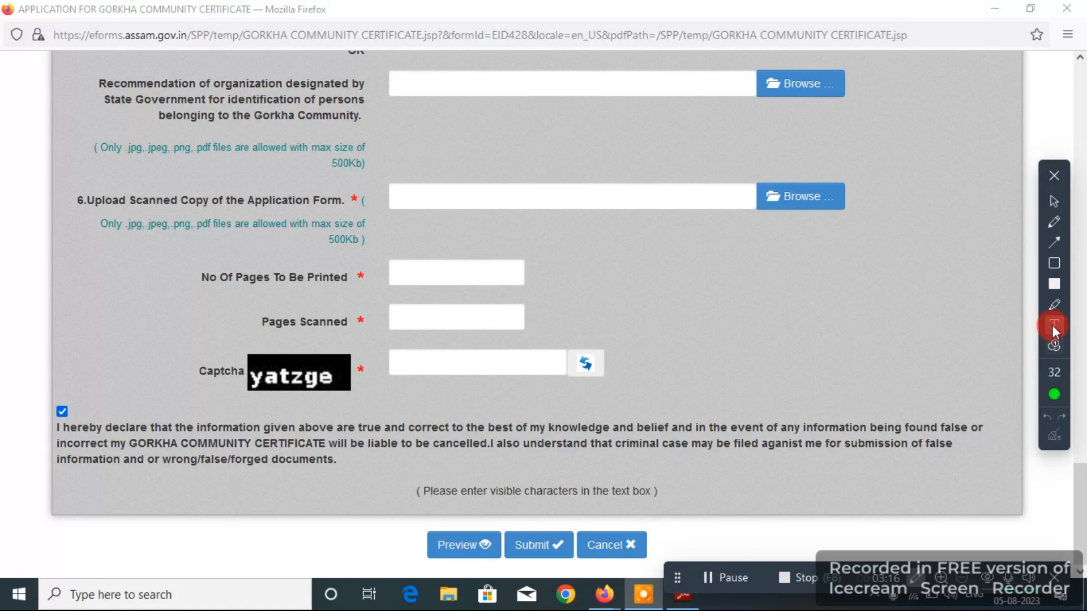
{"action": "left_click", "coordinate": [1055, 326]}
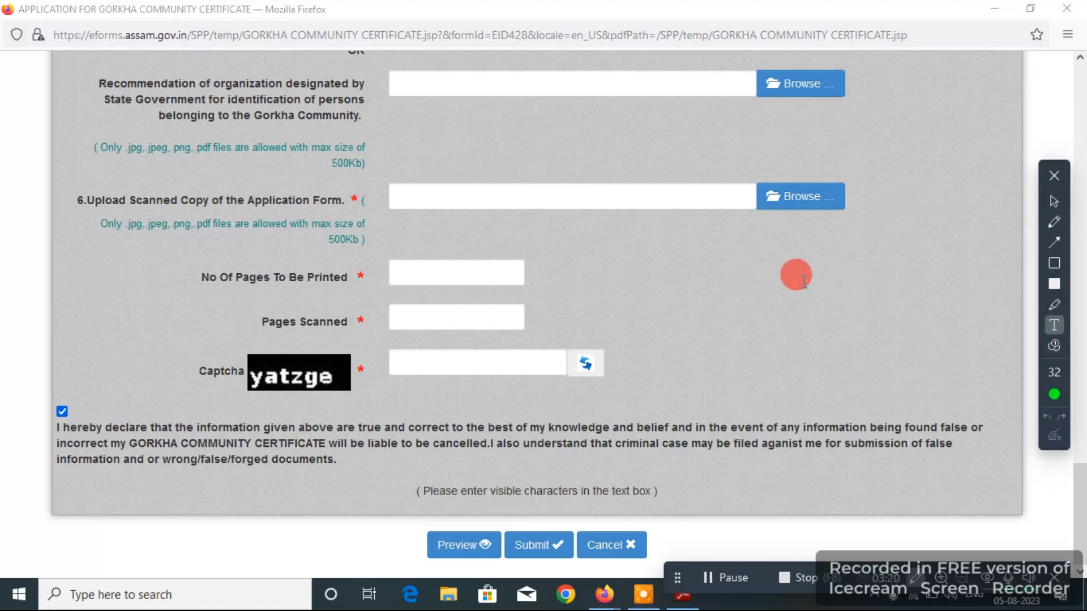
{"action": "left_click", "coordinate": [804, 281]}
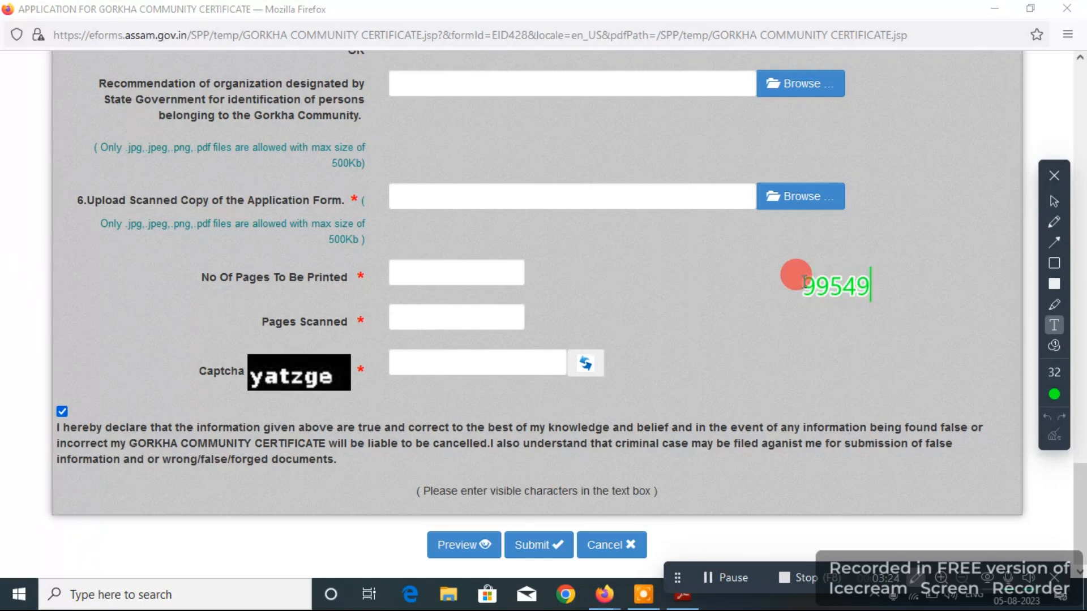
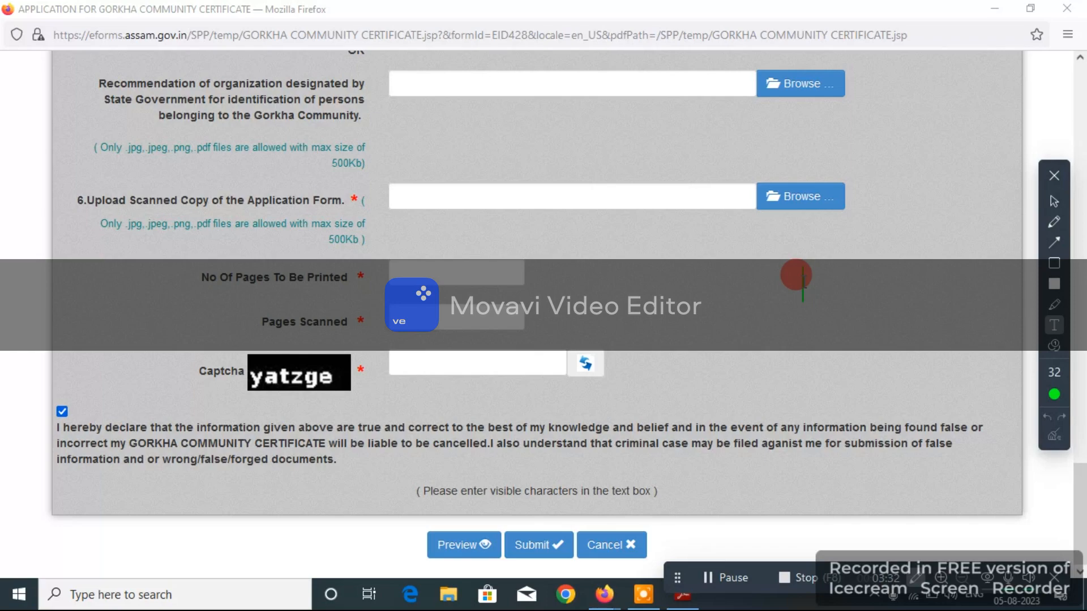